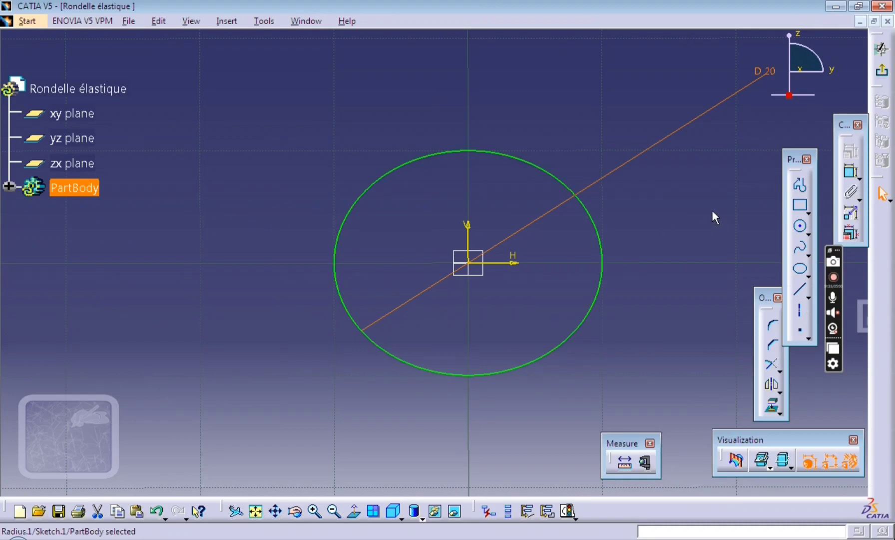
Place eight points at the circle's quadrants and surrounding grid corners, and make the upper-right corner point coincident with the circle
left_click(800, 330)
left_click(597, 263)
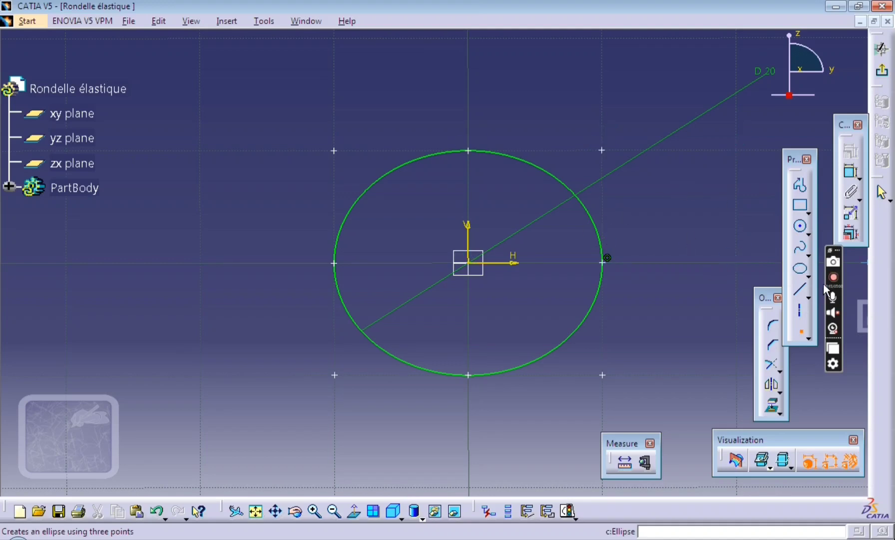
left_click(602, 150)
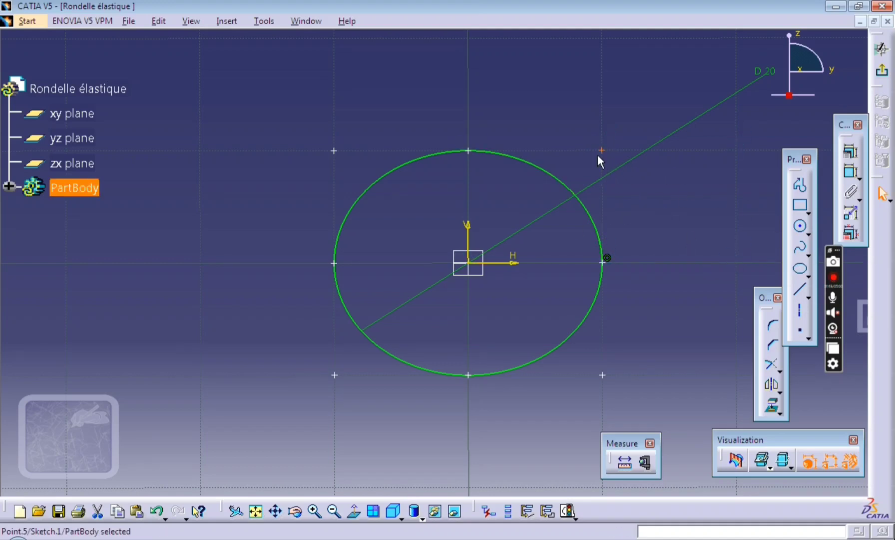
left_click(575, 193, "ctrl")
left_click(851, 151)
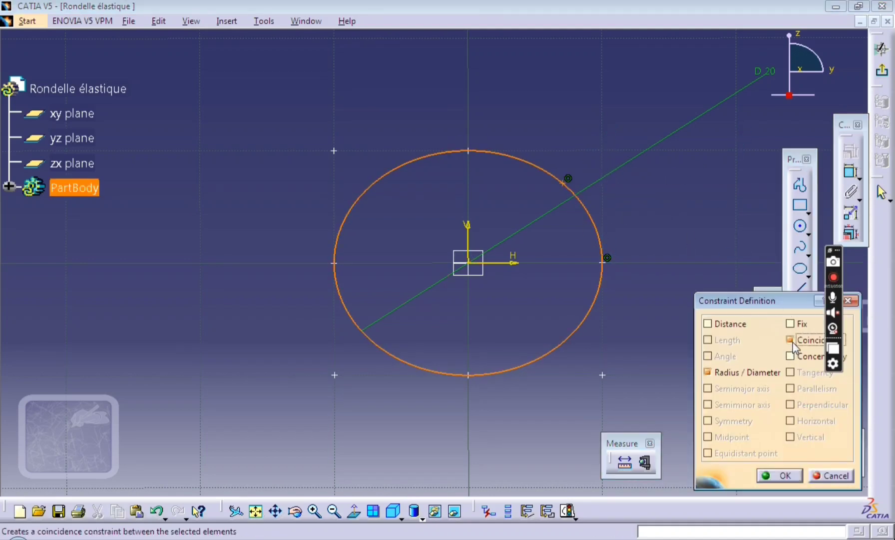
left_click(780, 476)
Make the lower-right corner point coincident with the circle
left_click(602, 376)
left_click(583, 343, "ctrl")
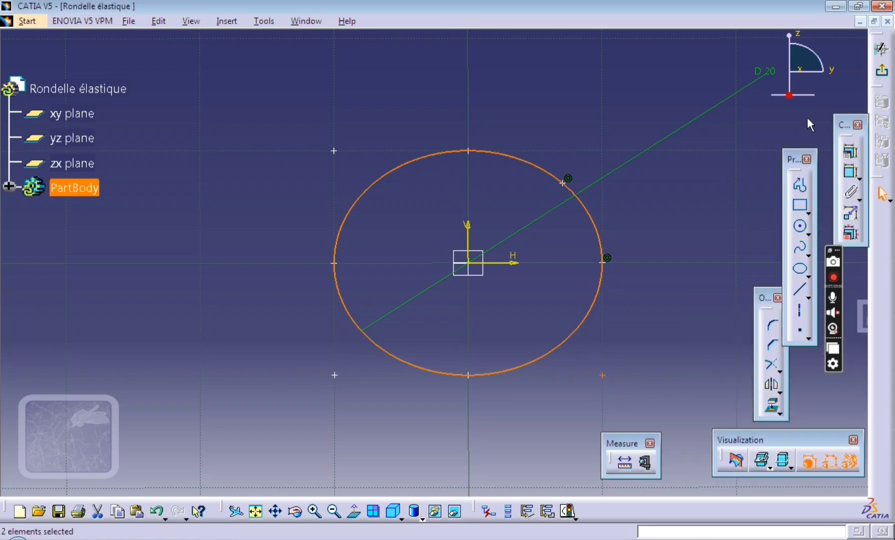
left_click(851, 150)
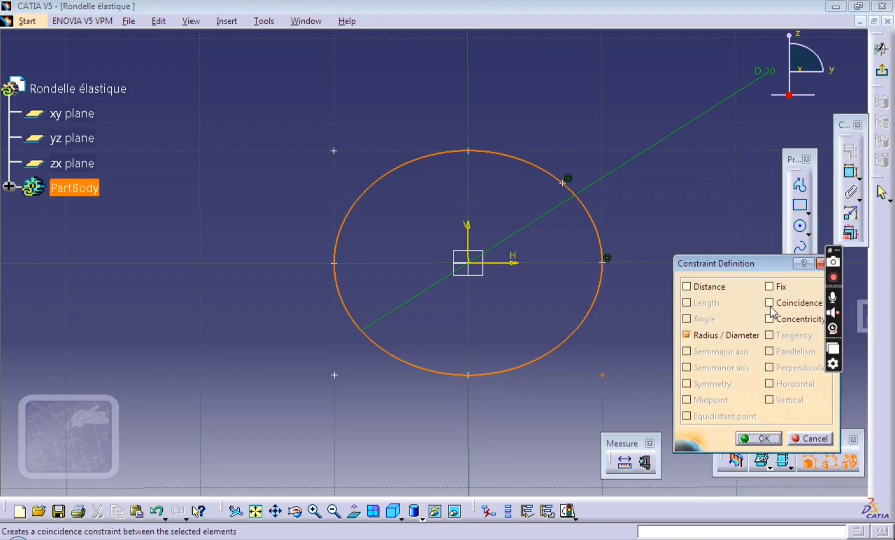
left_click(769, 302)
left_click(759, 437)
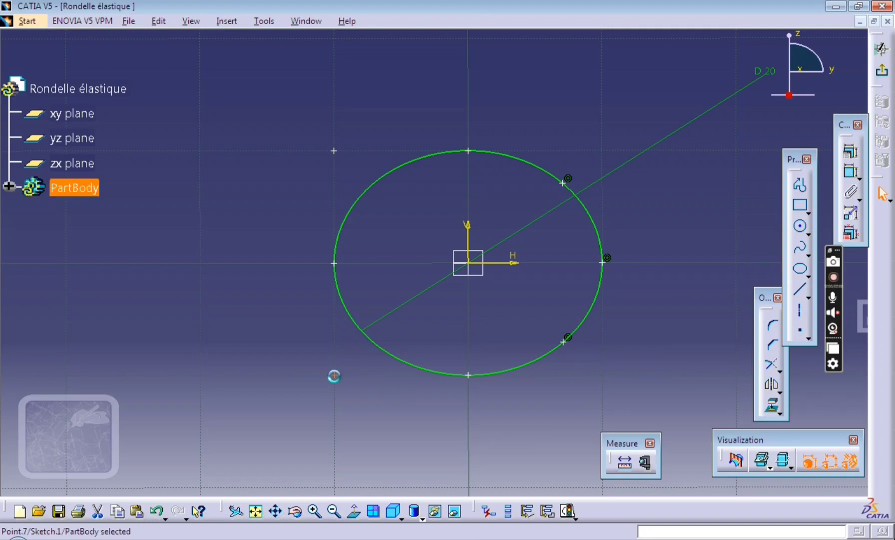
Make the lower-left and upper-left corner points coincident with the circle
left_click(376, 344, "ctrl")
left_click(851, 150)
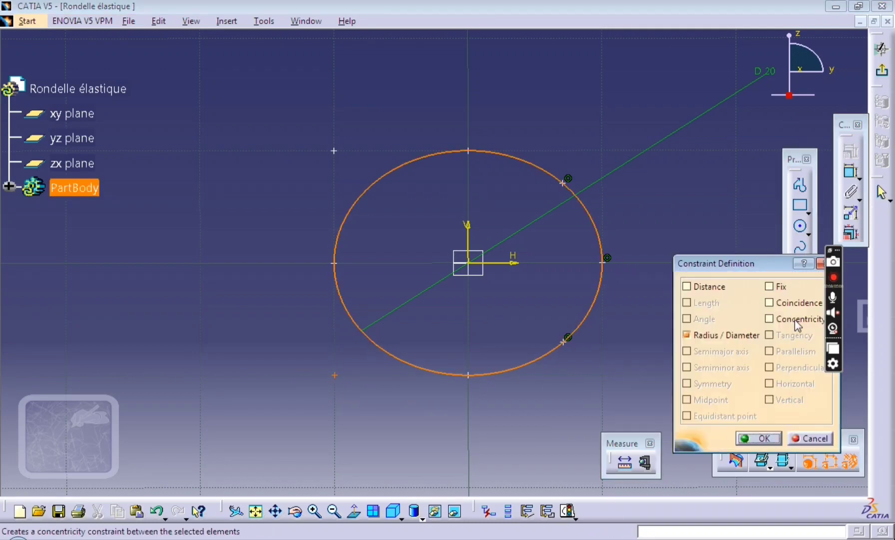
left_click(787, 303)
left_click(759, 437)
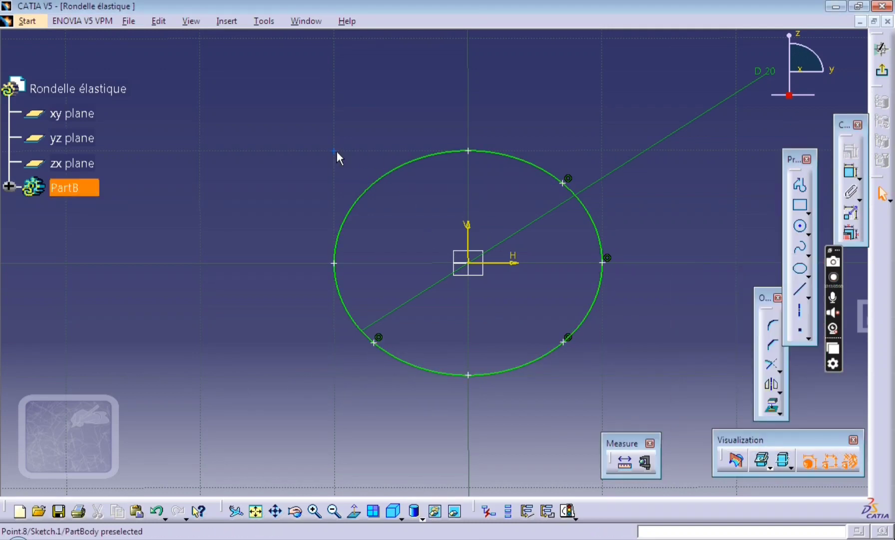
left_click(372, 187)
left_click(849, 152)
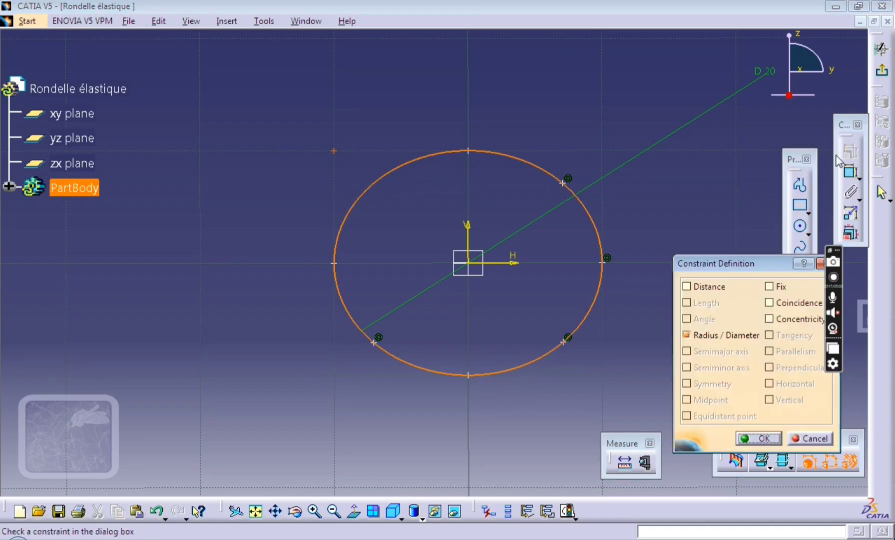
left_click(783, 304)
left_click(760, 437)
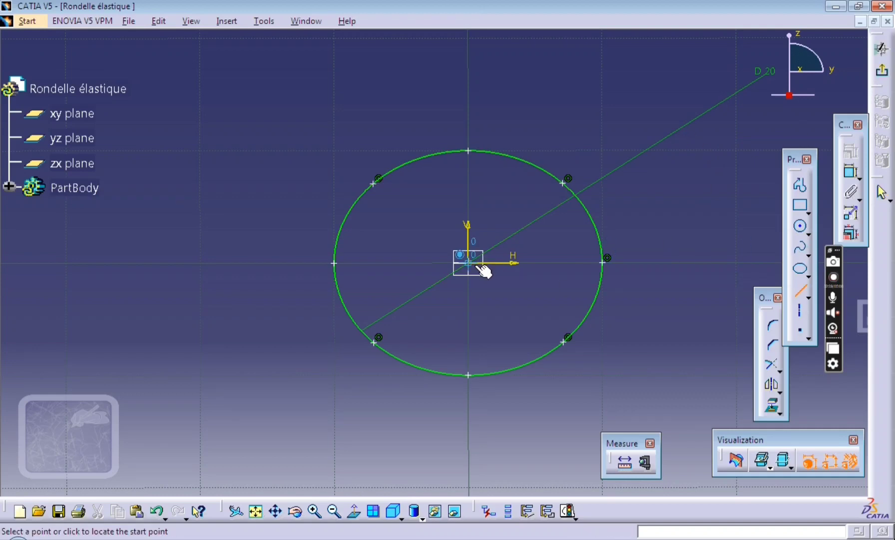
Draw a construction line from the origin to the circle's upper-right point and dimension its angle from the vertical axis
left_click(478, 266)
left_click(560, 186)
right_click(530, 215)
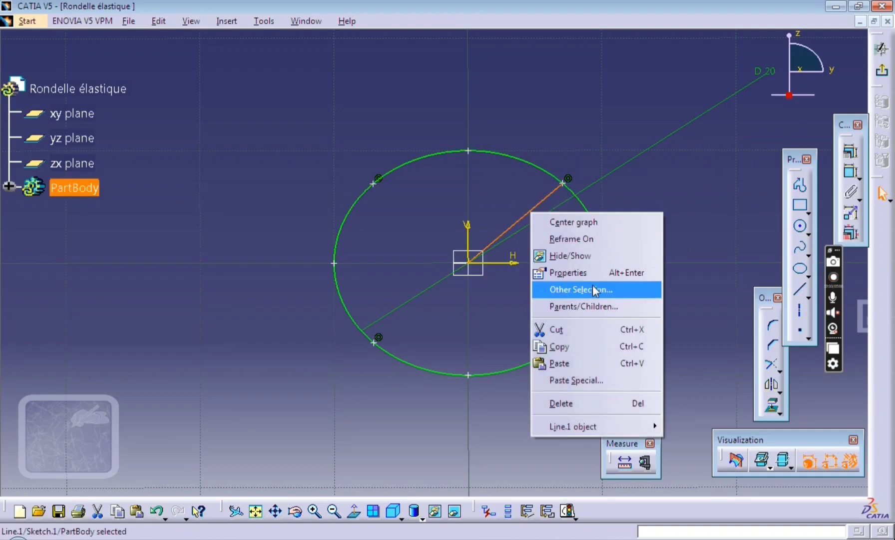
double_click(535, 208)
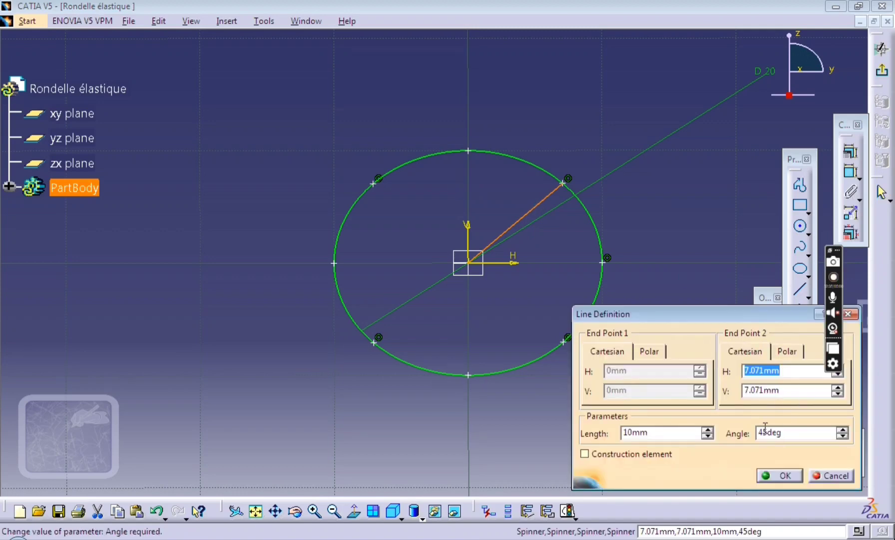
left_click(582, 451)
left_click(781, 474)
left_click(851, 172)
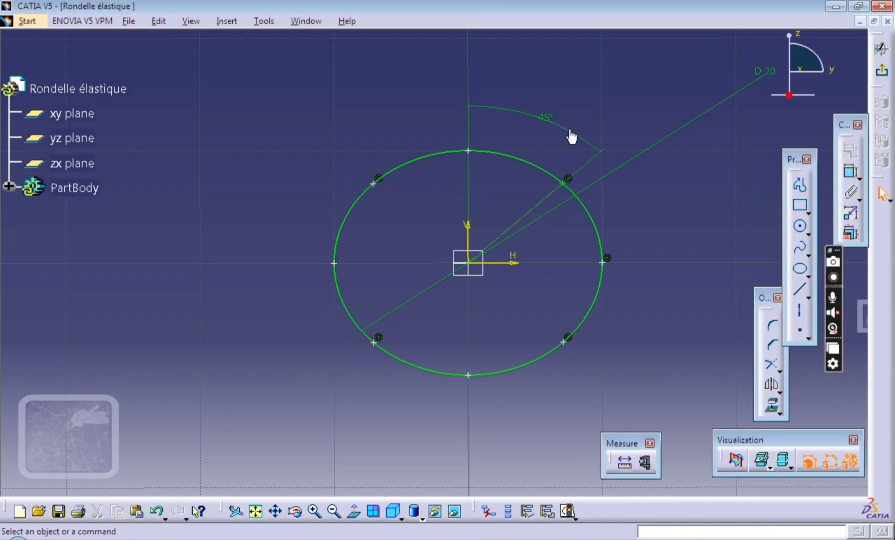
Delete the angle dimension above the circle and exit the sketch
left_click(572, 133)
key("Delete")
left_click(882, 70)
Create a reference plane offset 2 mm from the yz plane
middle_click_drag(625, 241, 492, 228)
left_click(475, 246)
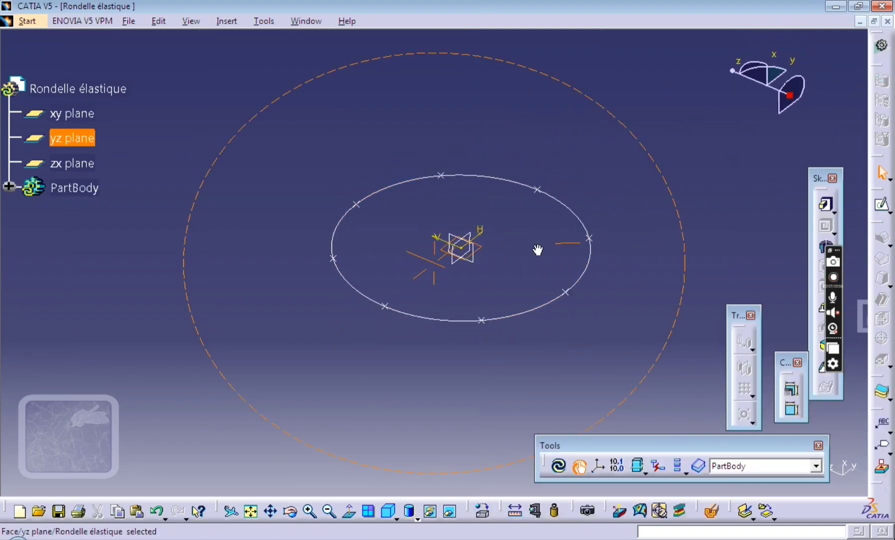
left_click_drag(841, 348, 773, 230)
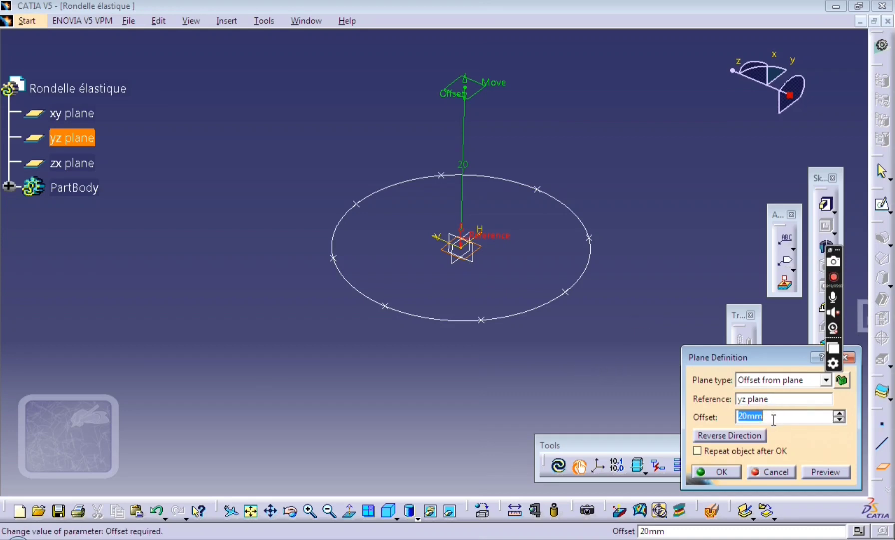
left_click(827, 472)
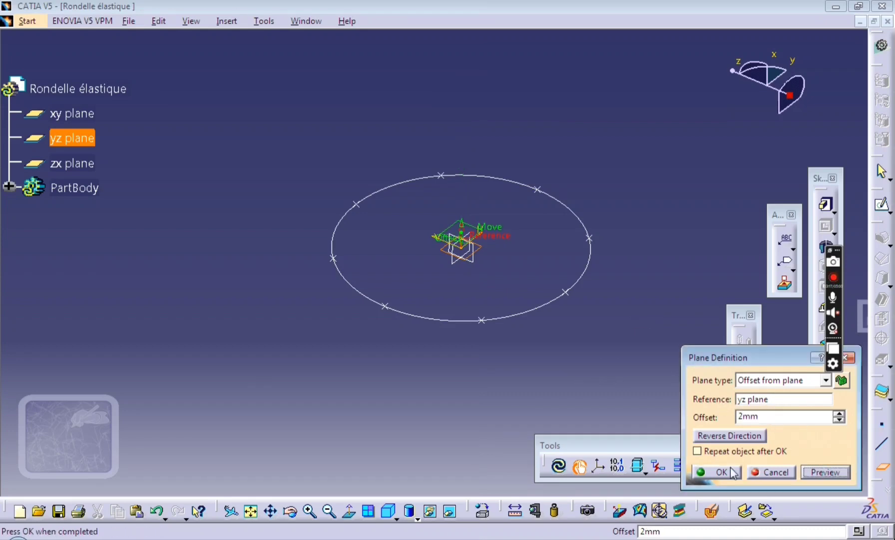
left_click(717, 471)
Start a sketch on the offset plane and draw an origin-centred circle that matches the first sketch's circle
left_click(882, 203)
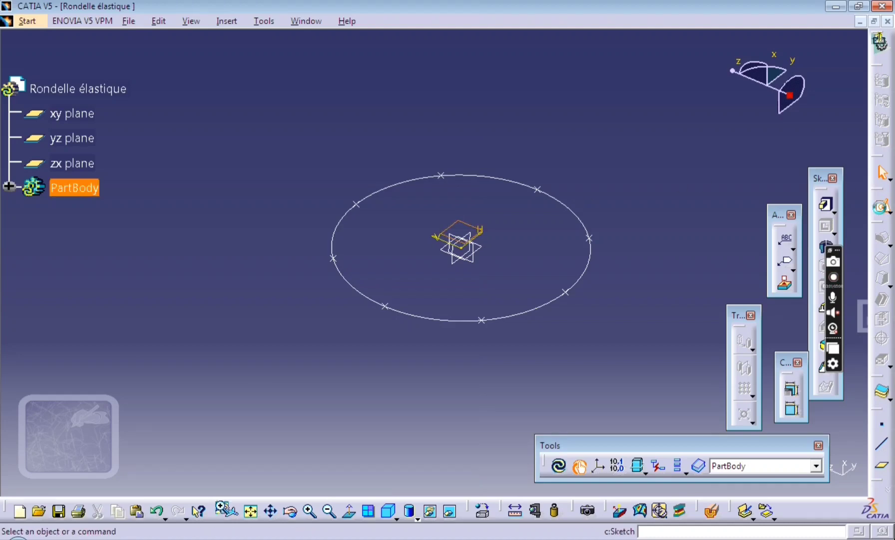
left_click(801, 227)
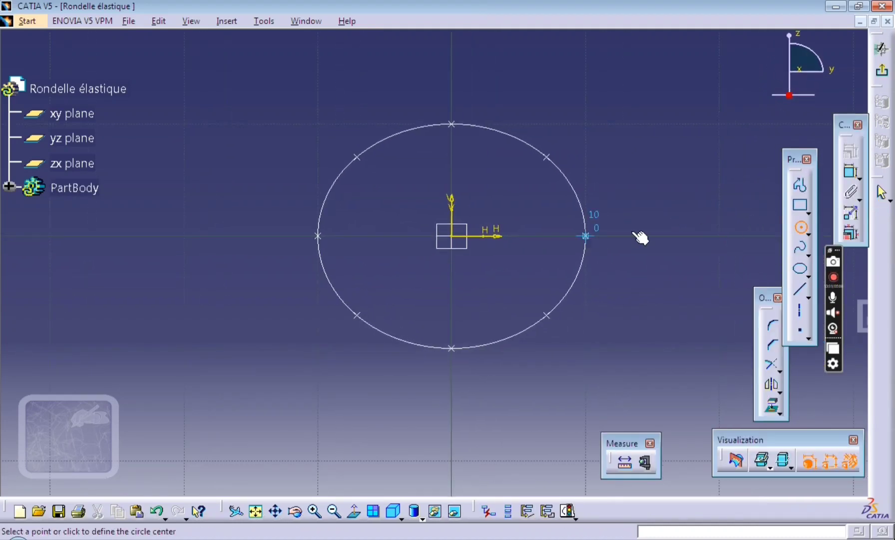
left_click(457, 232)
left_click(510, 141)
left_click(716, 269)
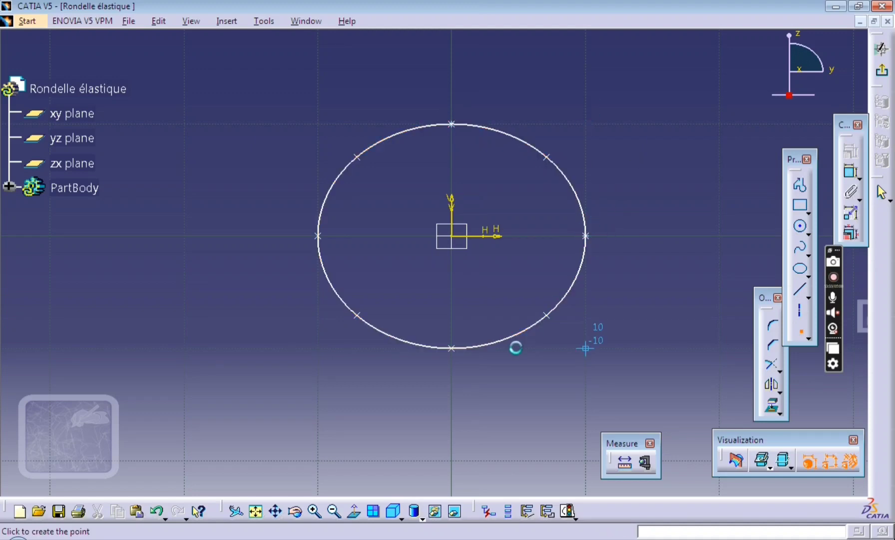
Place eight points at the new circle's quadrants and surrounding grid corners, and make the upper-left corner point coincident with the circle
left_click(318, 235)
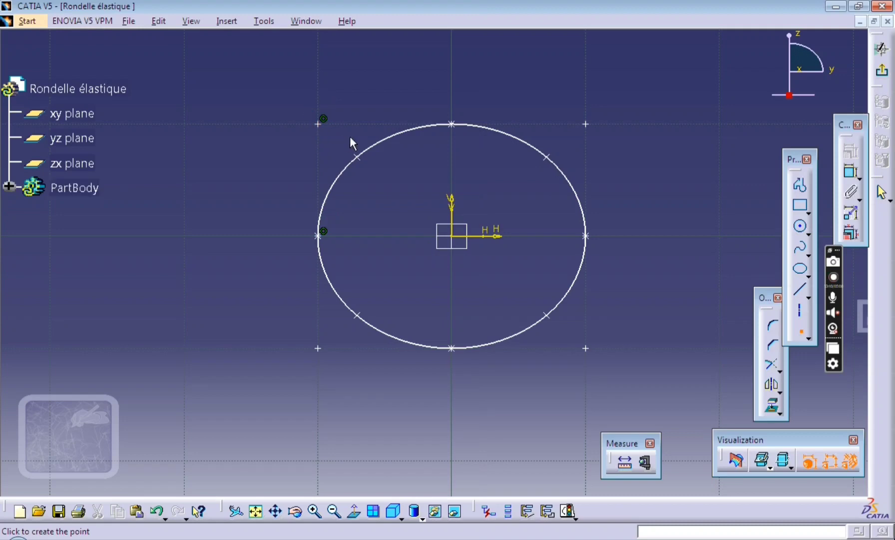
key("Escape")
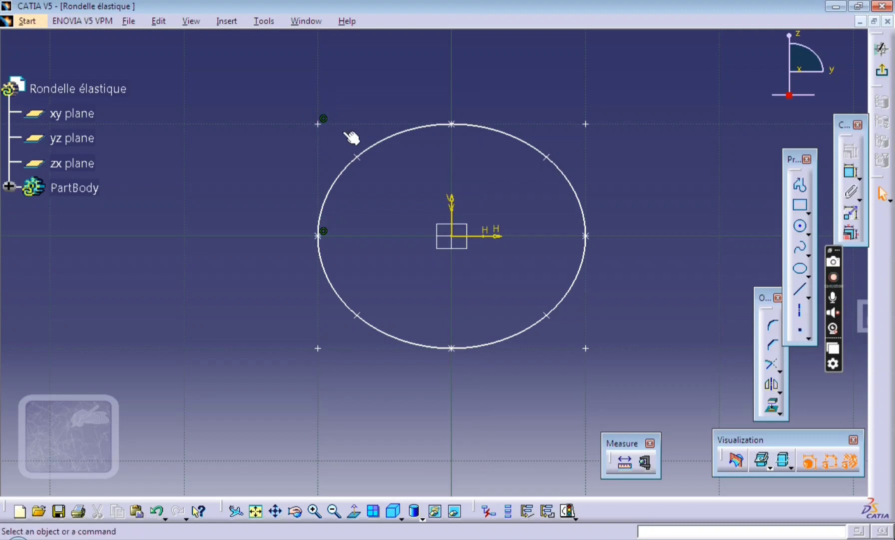
left_click(319, 123)
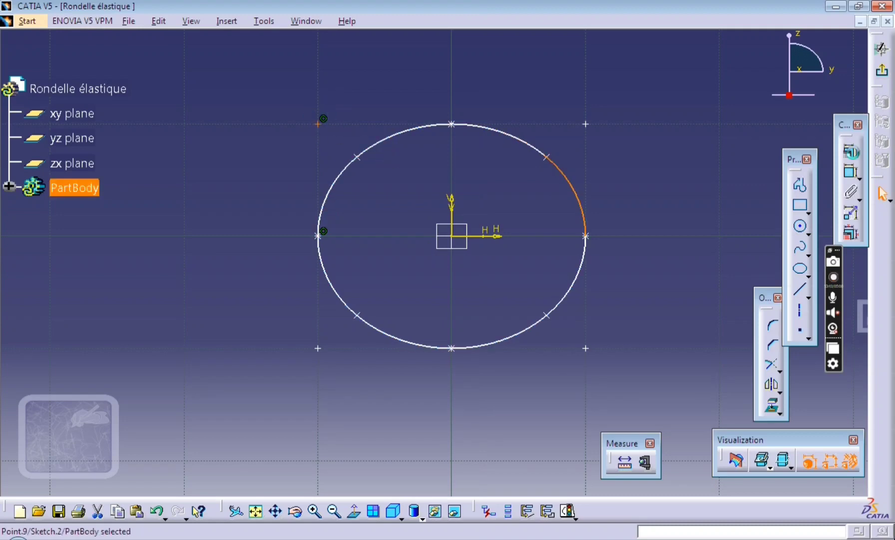
left_click(851, 152)
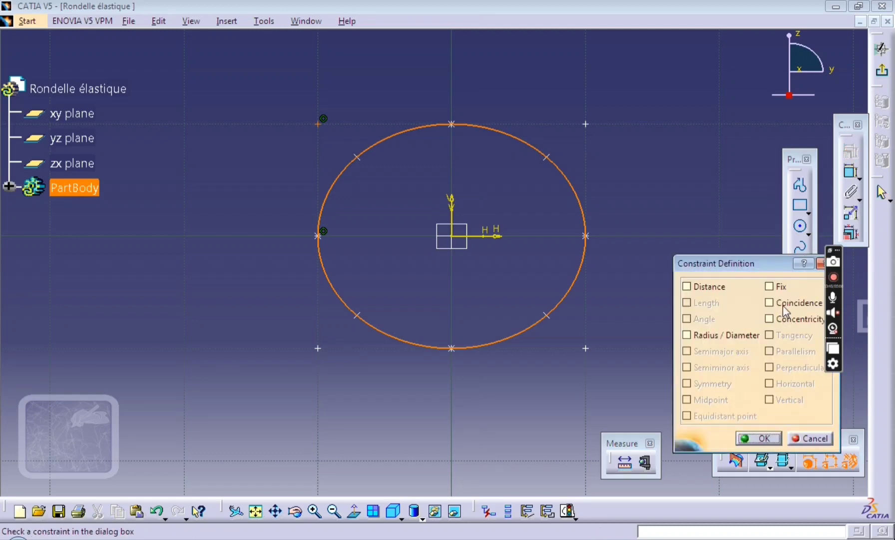
left_click(783, 305)
left_click(758, 438)
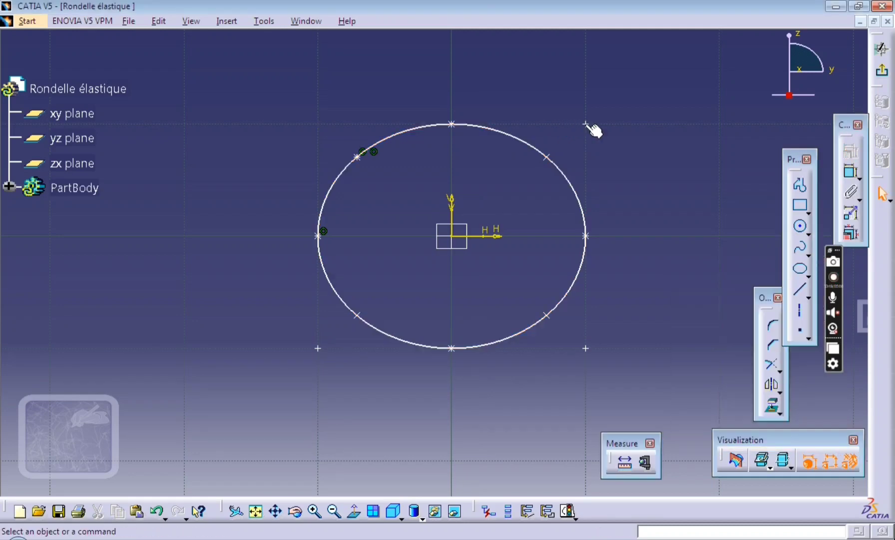
Make the upper-right corner point of the second sketch coincident with its circle
left_click(586, 124)
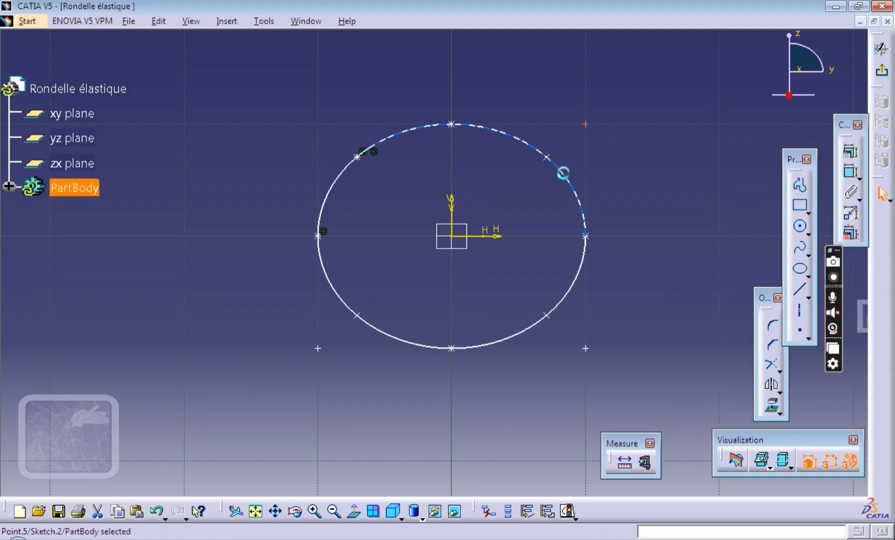
left_click(563, 173, "ctrl")
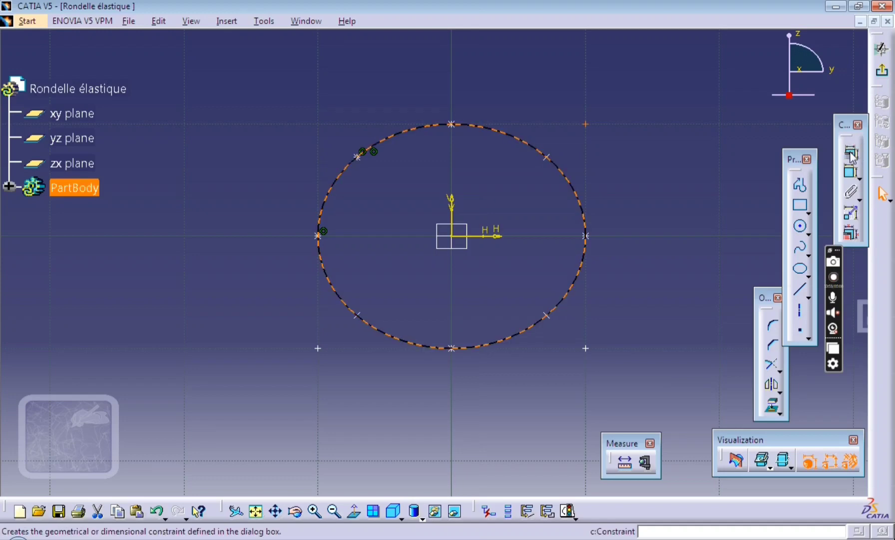
left_click(851, 153)
left_click(779, 302)
left_click(758, 439)
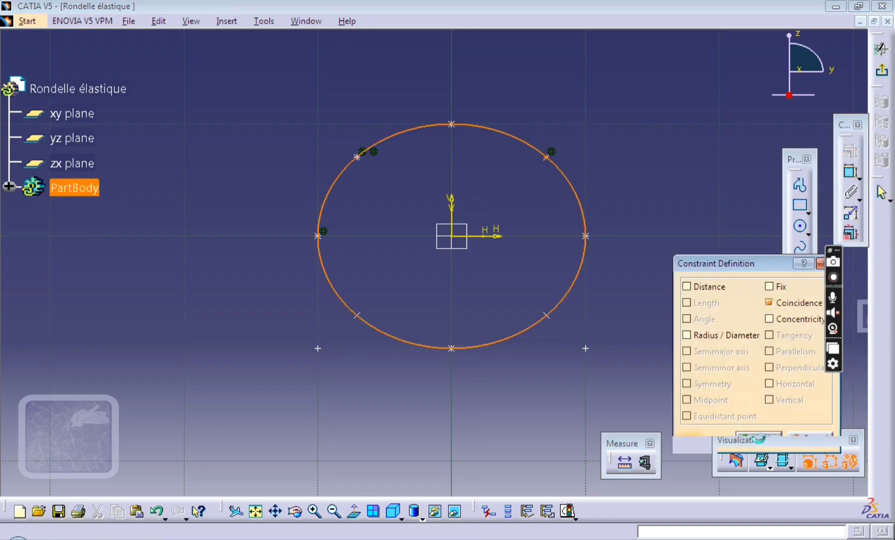
Make the lower-right corner point of the second sketch coincident with its circle
left_click(585, 348)
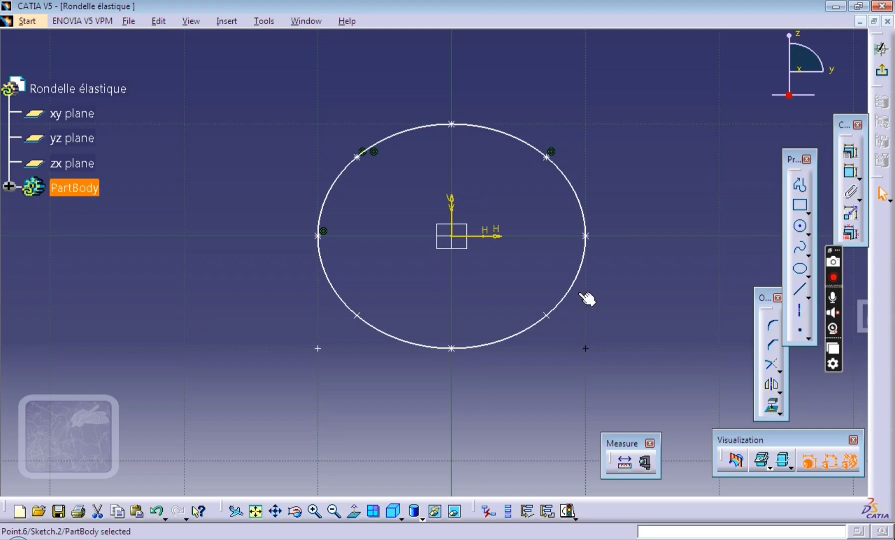
left_click(575, 284, "ctrl")
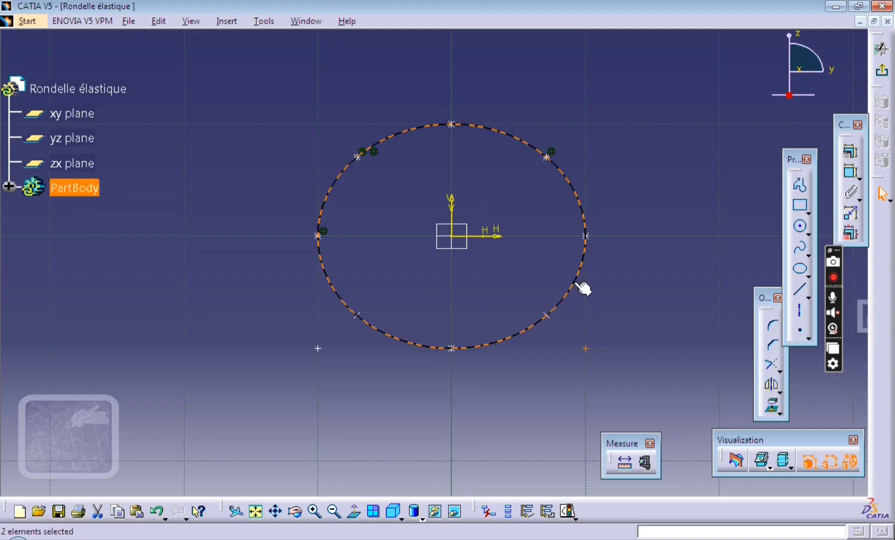
left_click(851, 152)
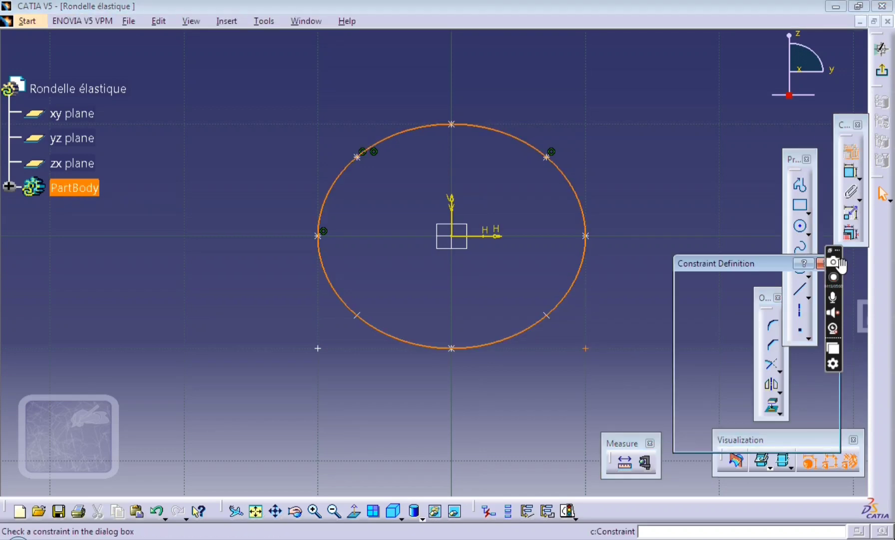
left_click(758, 437)
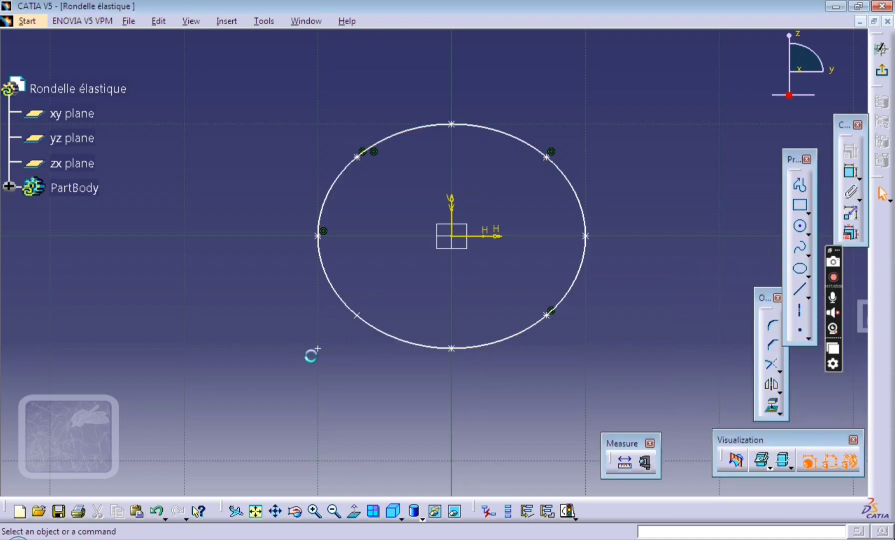
Make the second sketch's lower-left corner point coincident with its circle and exit the sketch
left_click(376, 326)
left_click(376, 325, "ctrl")
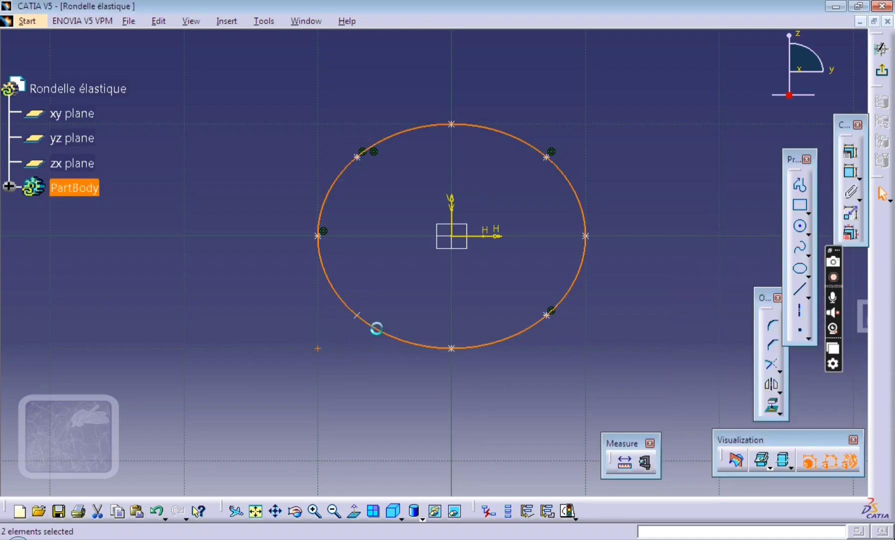
left_click(851, 154)
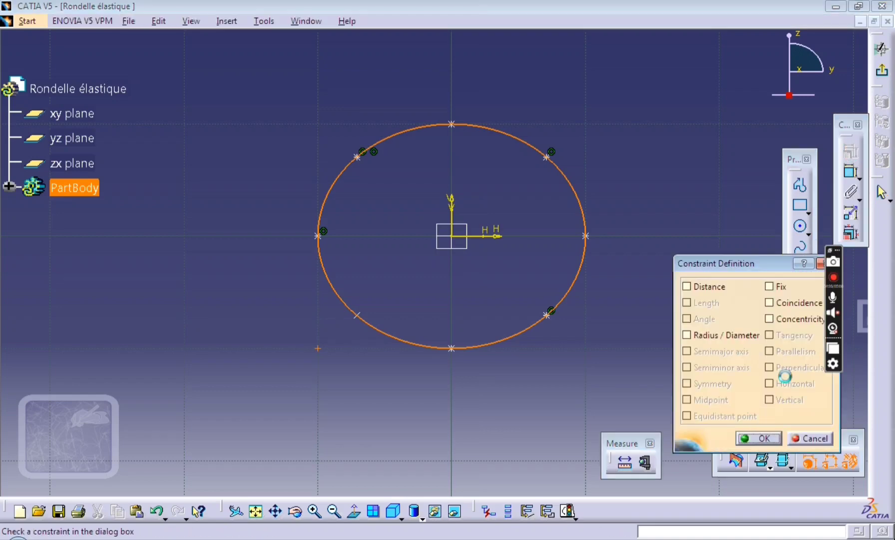
left_click(759, 438)
left_click(882, 70)
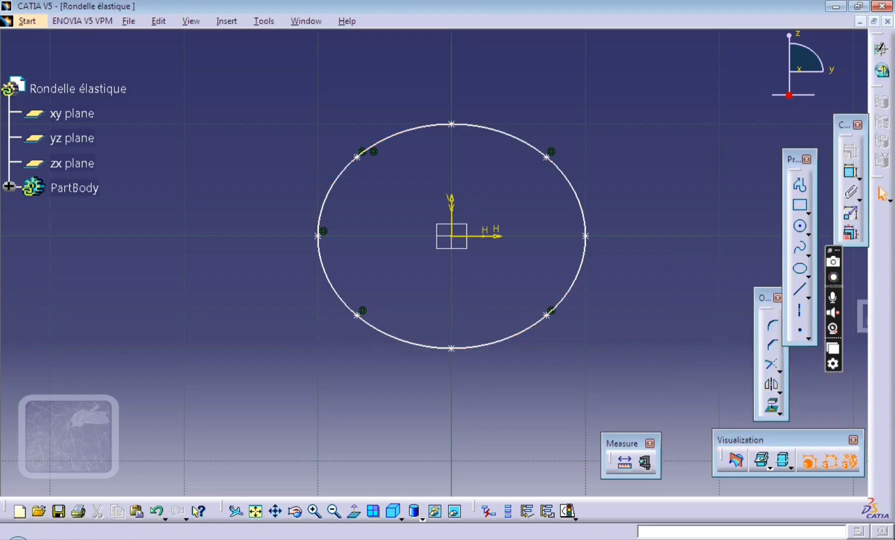
Switch to the Wireframe and Surface Design workbench and move the wireframe tools closer to the model
middle_click_drag(612, 221, 615, 181)
left_click(31, 21)
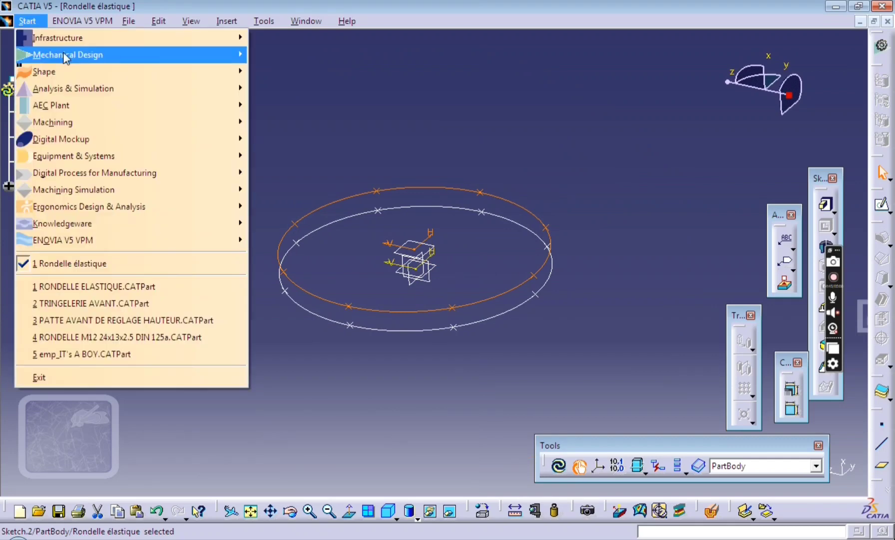
mouse_move(64, 55)
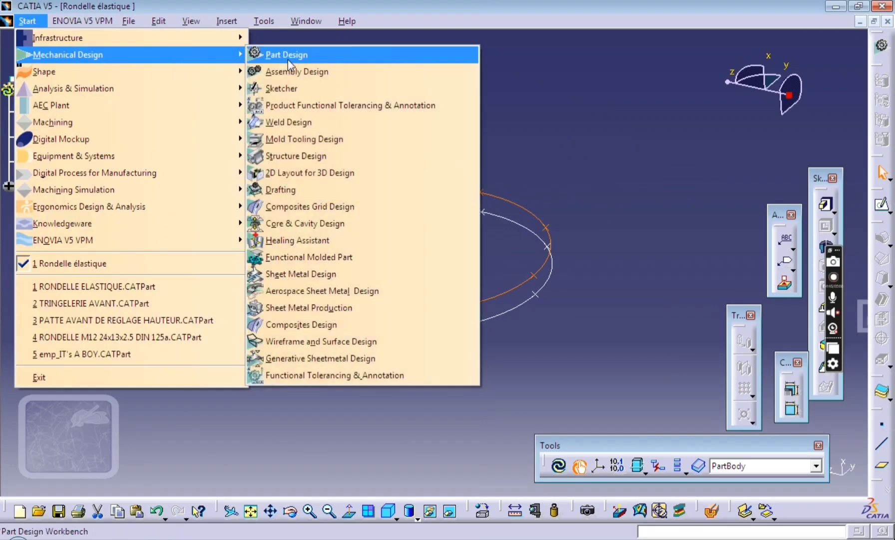
left_click(343, 343)
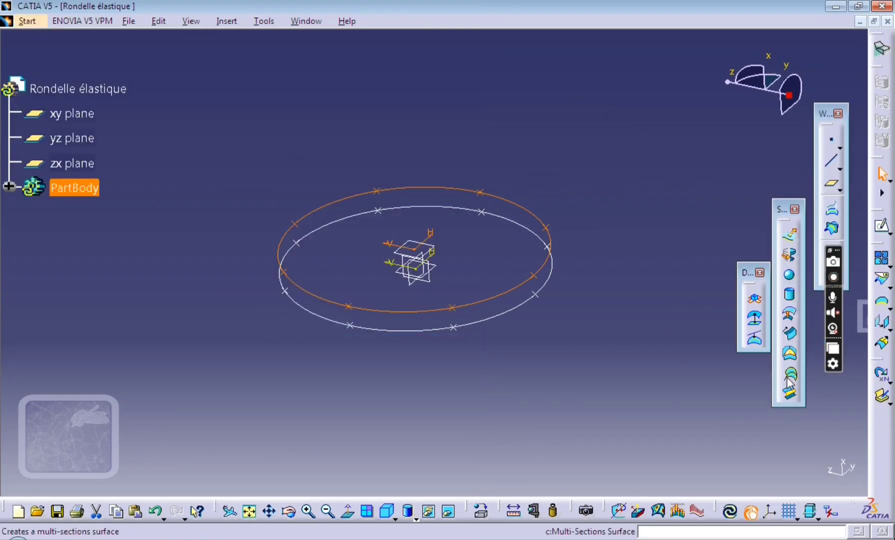
left_click_drag(829, 113, 716, 177)
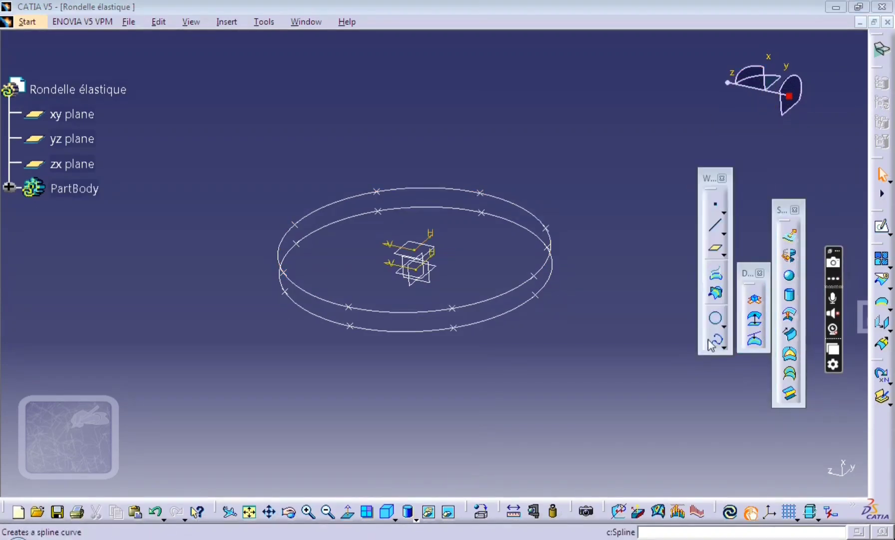
Create a closed spline through eight points, alternating between the two circle sketches all the way around
left_click(715, 339)
left_click(349, 307)
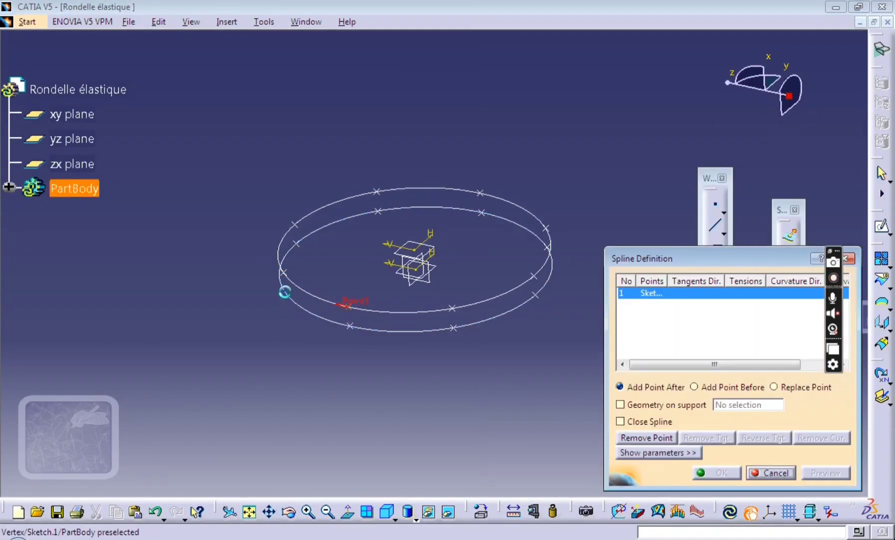
left_click(283, 288)
left_click(293, 222)
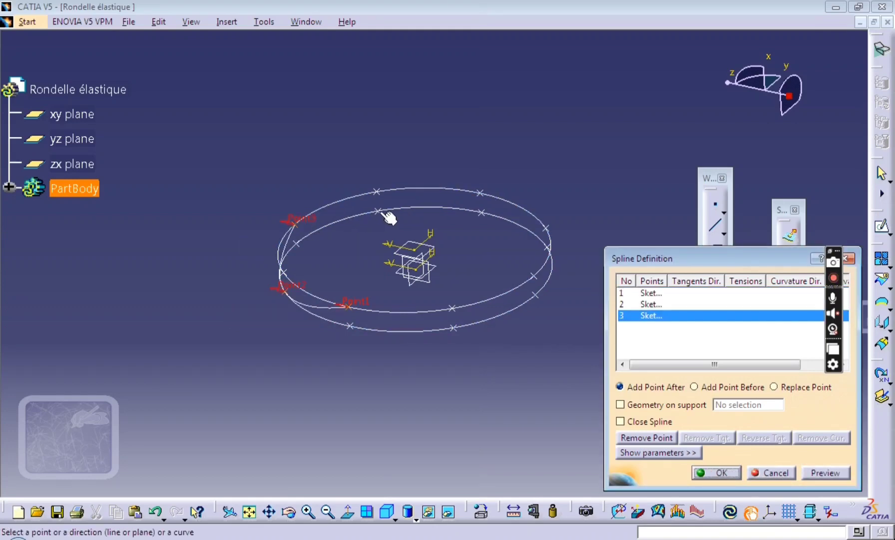
left_click(378, 209)
left_click(480, 192)
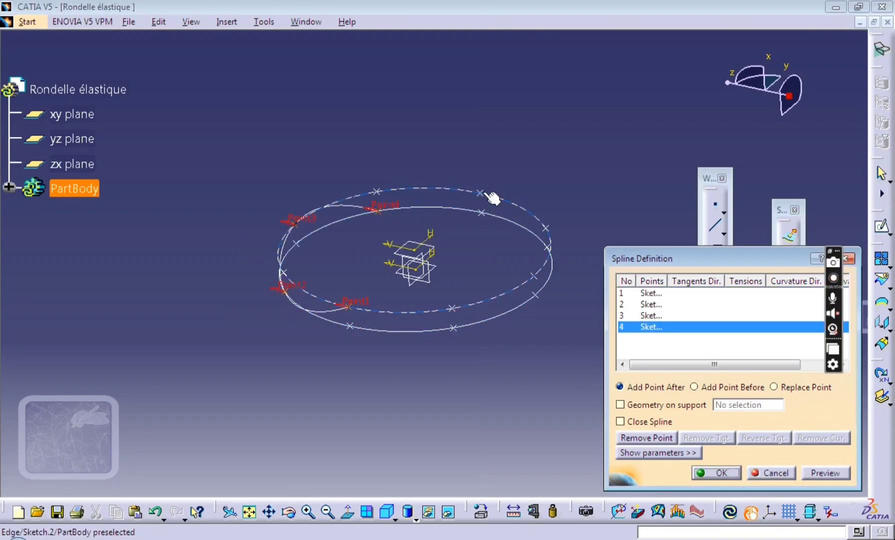
left_click(549, 245)
left_click(533, 275)
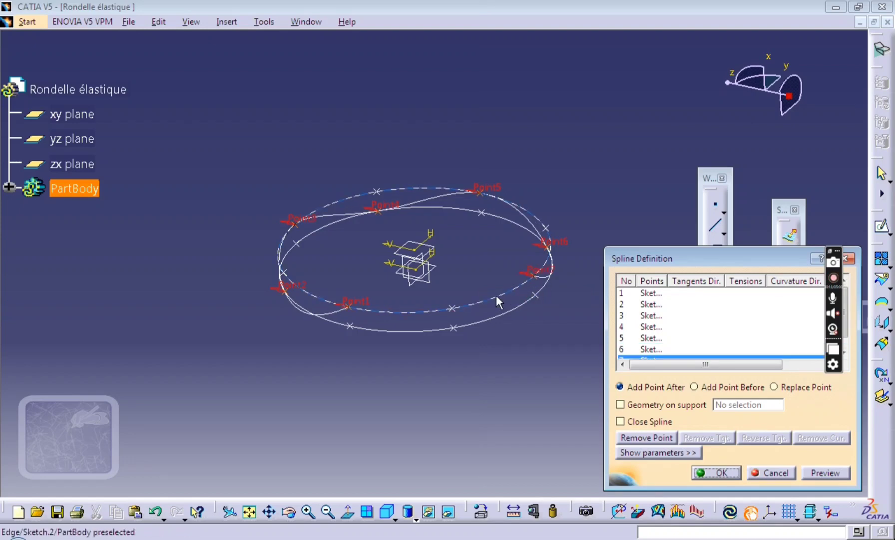
left_click(455, 329)
left_click(632, 421)
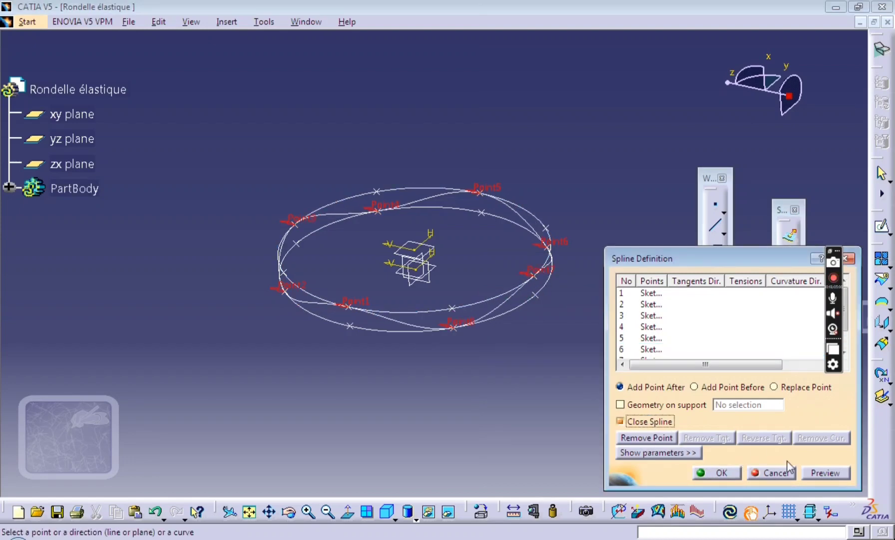
left_click(723, 473)
Return to the Part Design workbench
middle_click_drag(530, 418, 300, 279)
left_click(28, 22)
mouse_move(170, 56)
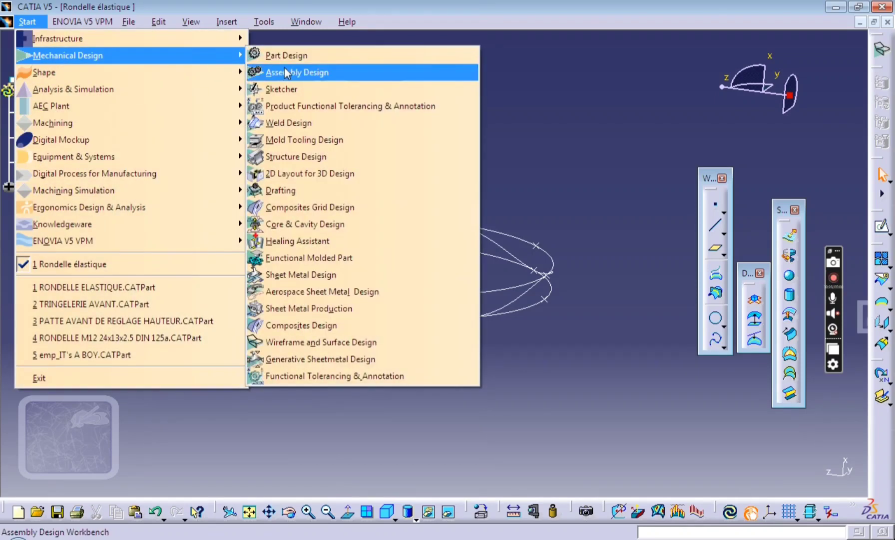
left_click(290, 71)
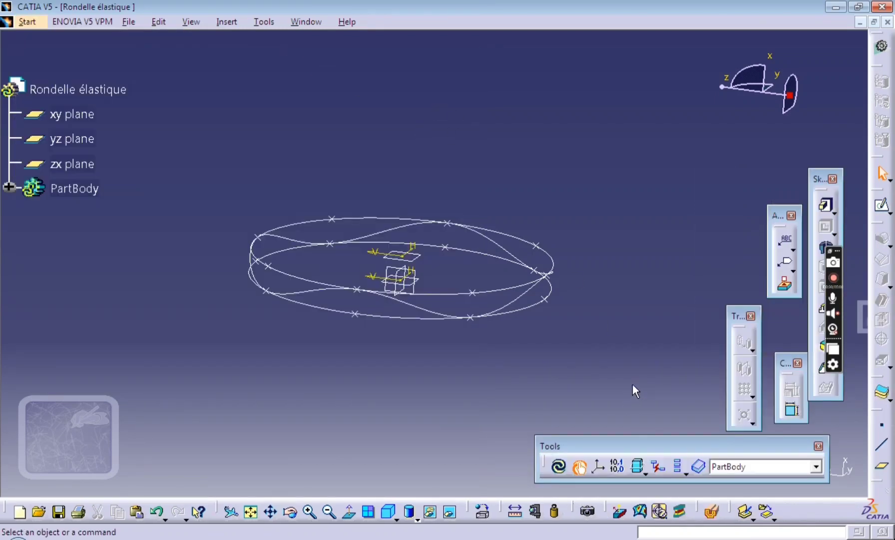
Start a sketch on the zx plane and draw a rectangle about 10 by 10 mm beside the spline
mouse_move(569, 372)
middle_mouse_down()
mouse_move(613, 291)
mouse_move(452, 358)
mouse_move(345, 316)
mouse_move(274, 356)
mouse_move(304, 362)
mouse_move(235, 331)
mouse_move(225, 314)
middle_mouse_up()
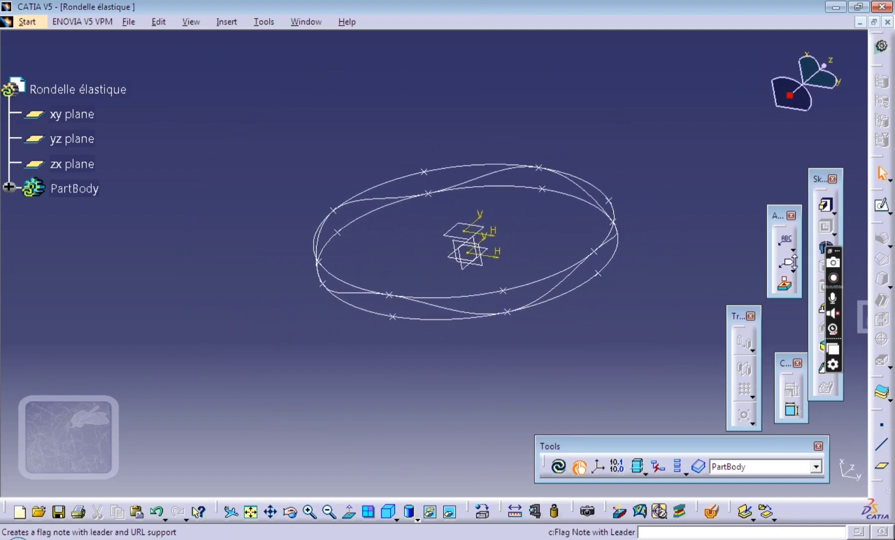
left_click(883, 205)
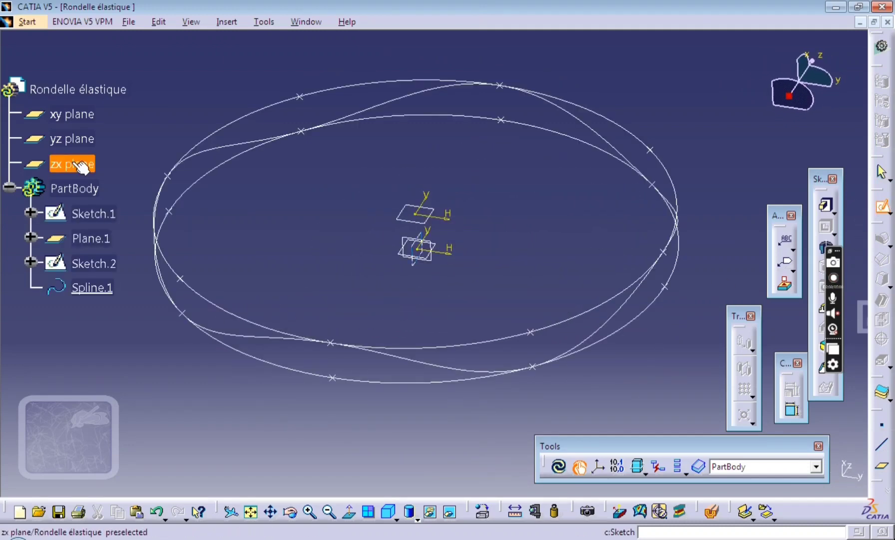
left_click(76, 165)
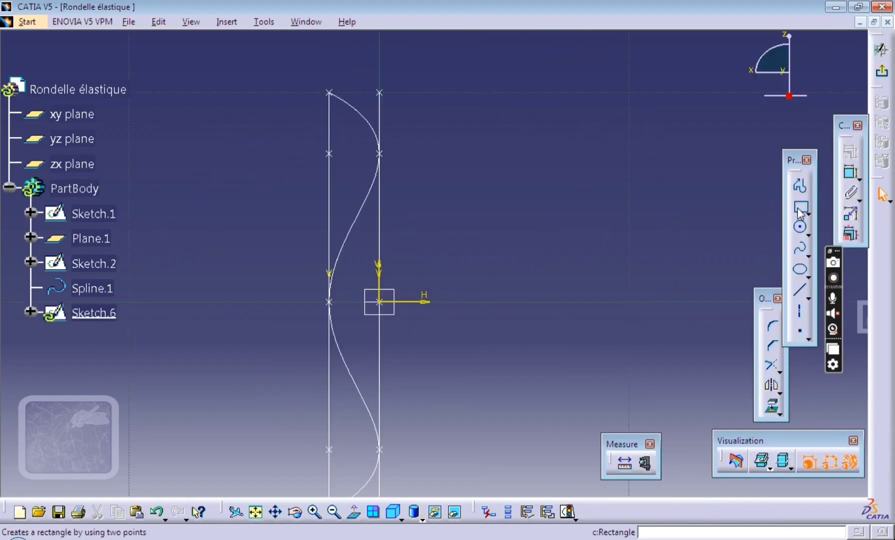
left_click(801, 207)
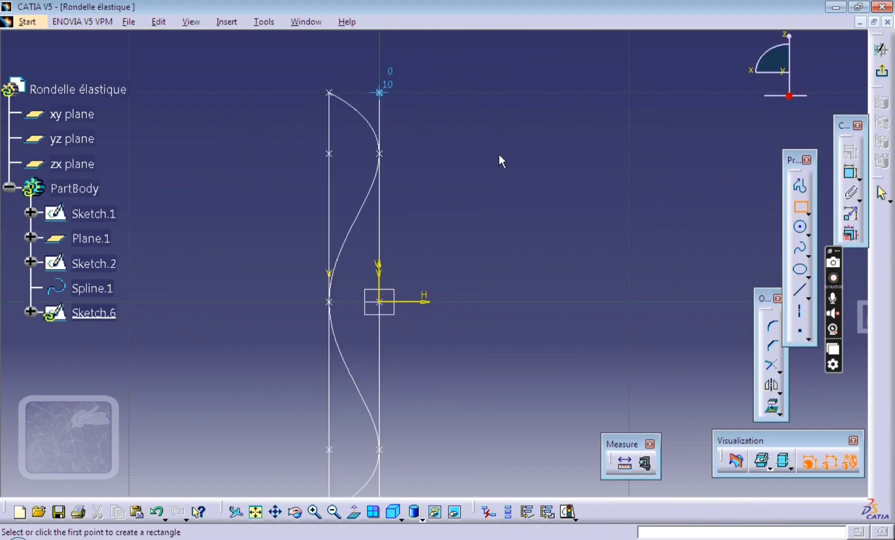
mouse_move(491, 154)
middle_mouse_down()
mouse_move(534, 92)
mouse_move(600, 184)
middle_mouse_up()
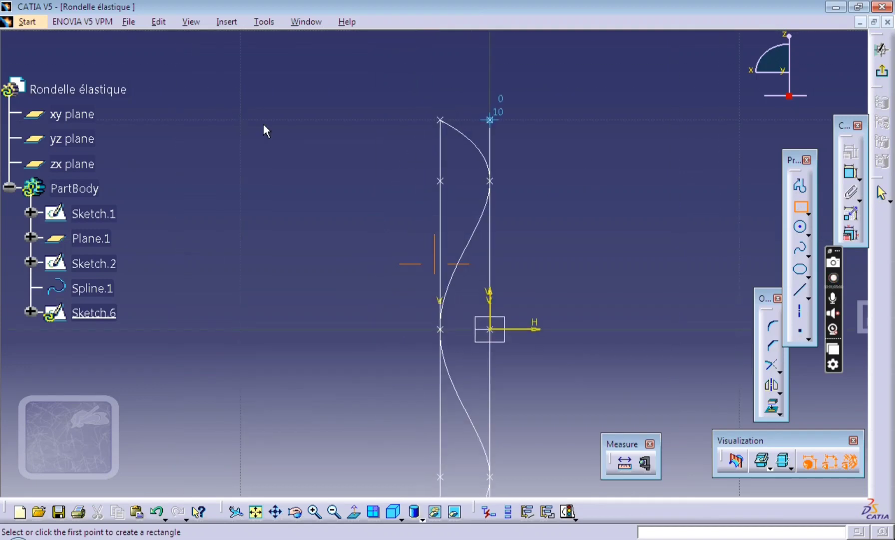
middle_click_drag(361, 328, 445, 319)
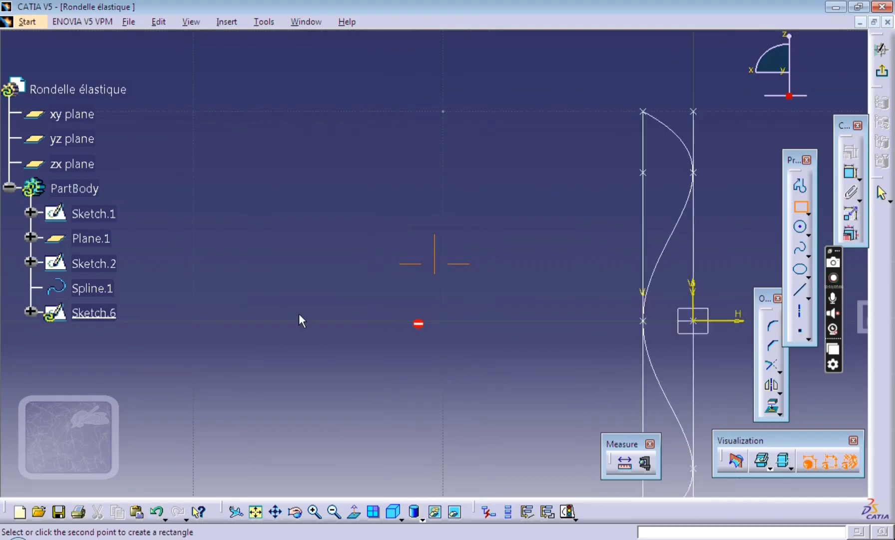
left_click(269, 306)
Dimension the rectangle's horizontal edge and set its width to 0.5 mm
left_click(850, 172)
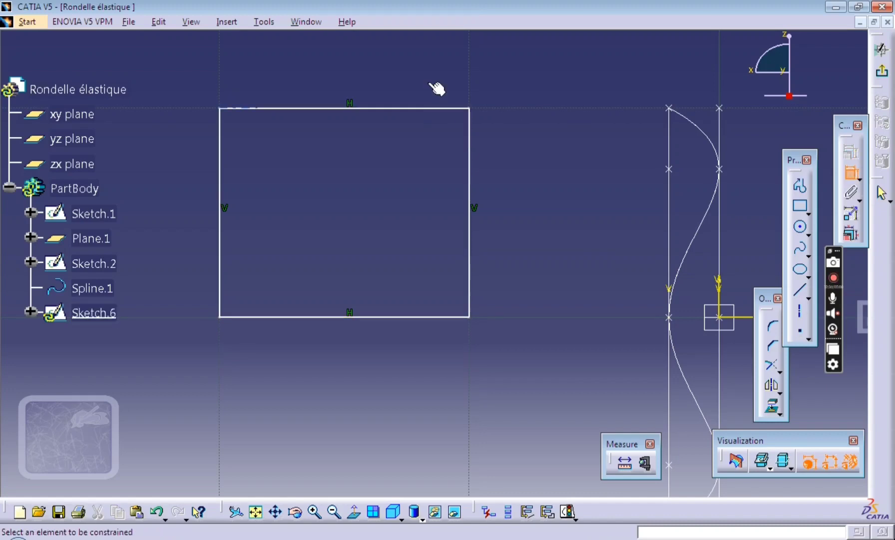
left_click(473, 80)
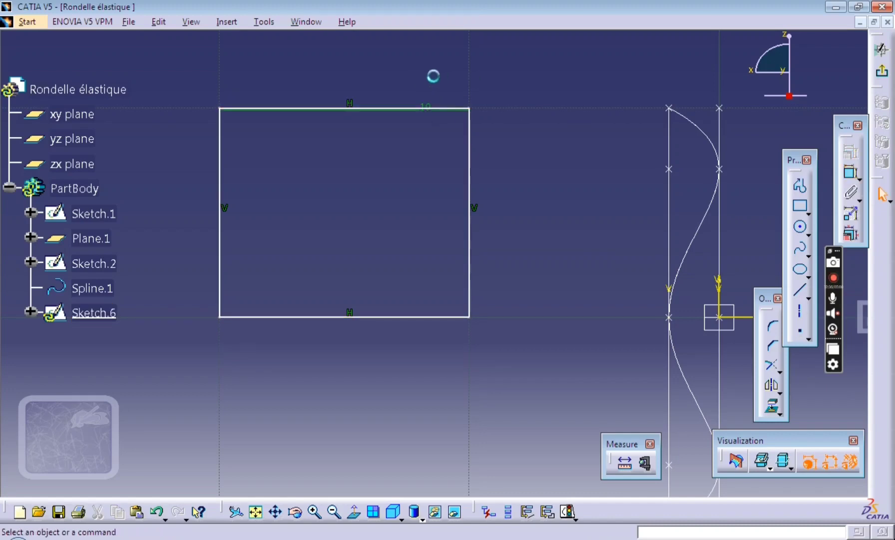
double_click(424, 104)
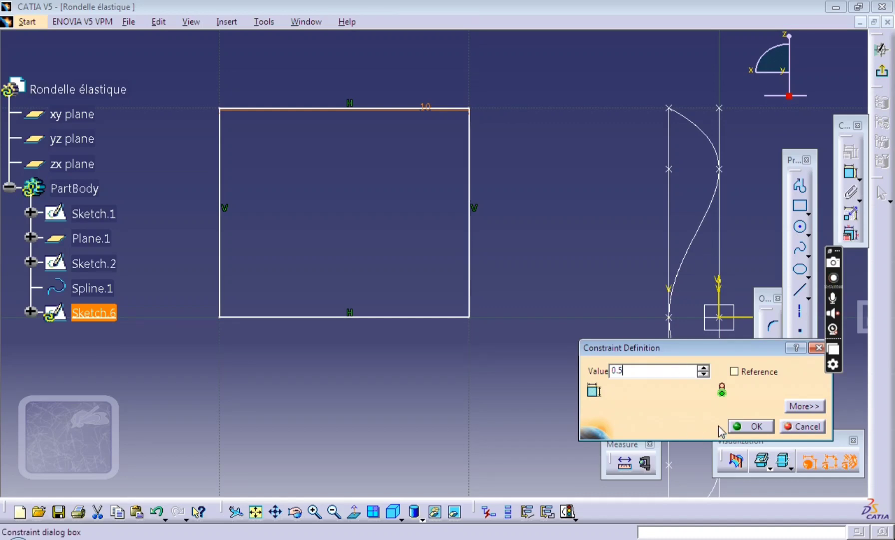
left_click(750, 427)
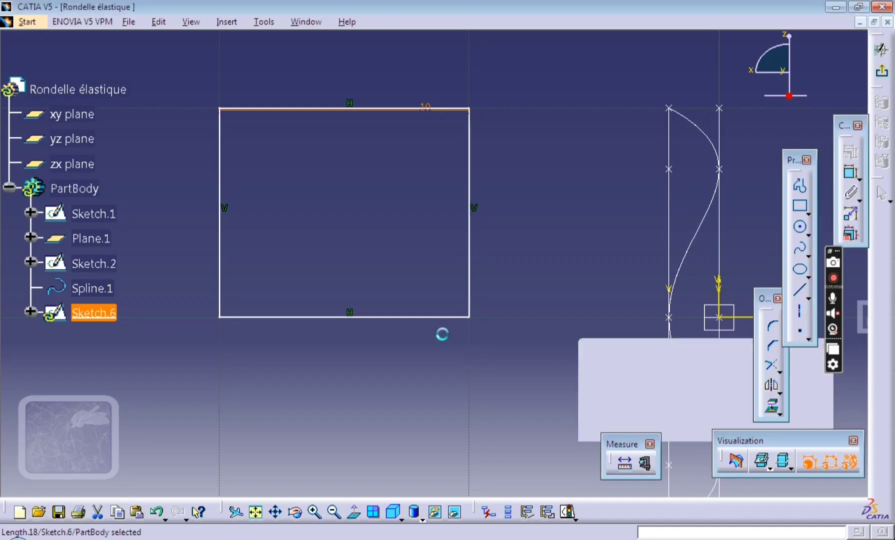
Dimension the rectangle's vertical edge and set its height to 4 mm
left_click(851, 172)
left_click(232, 244)
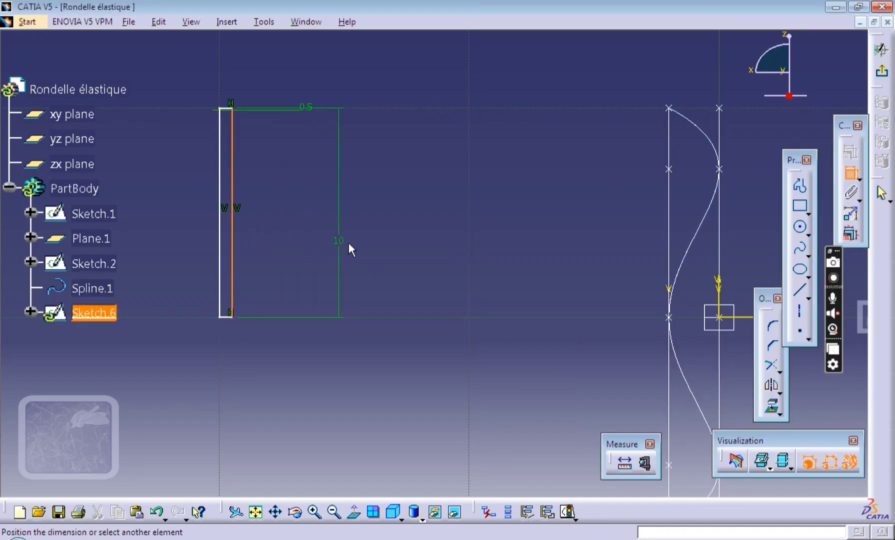
left_click(356, 240)
double_click(357, 241)
left_click_drag(640, 374, 629, 394)
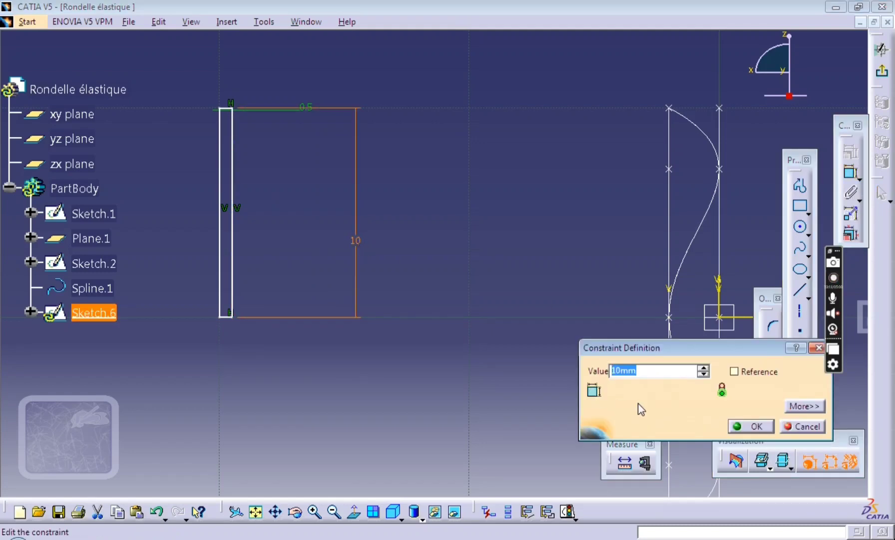
type("4")
left_click(751, 427)
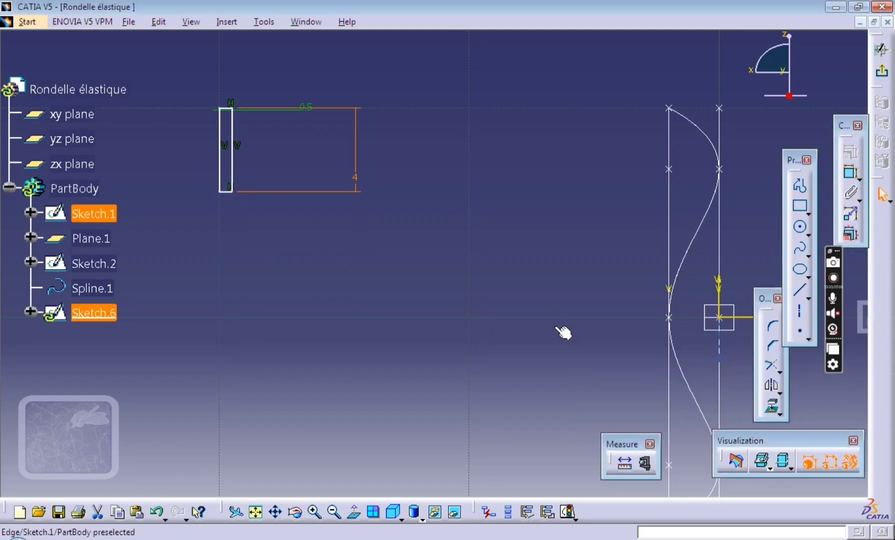
Make the rectangle's upper-left corner coincident with the spline's upper end point on the second circle and exit the sketch
left_click(222, 109)
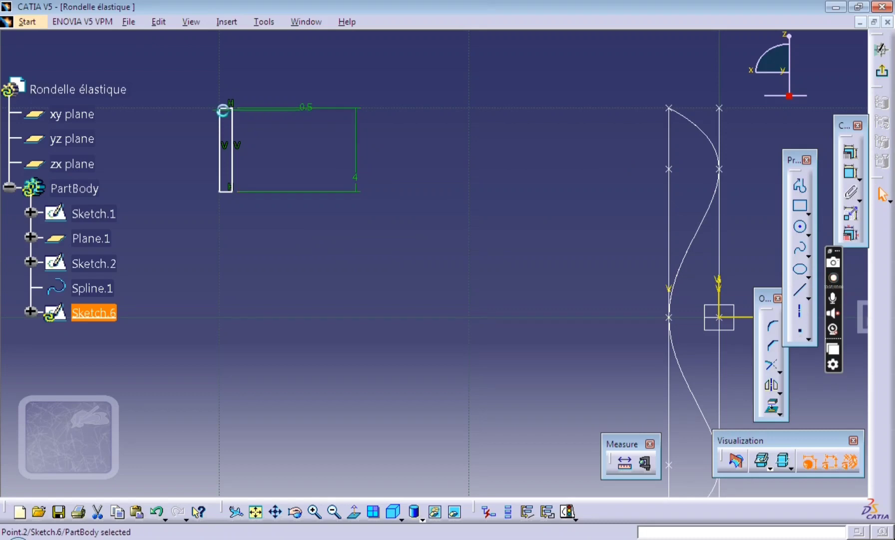
left_click(670, 108, "ctrl")
left_click(850, 153)
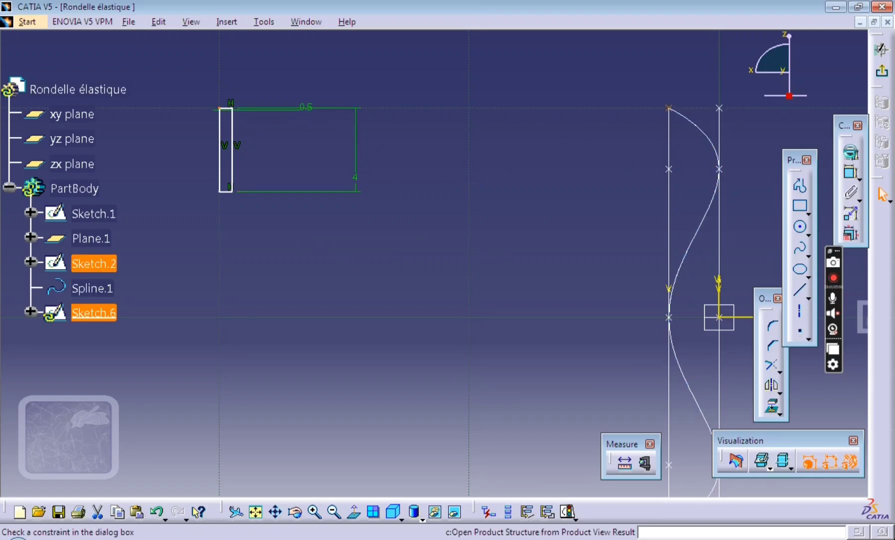
left_click(769, 303)
left_click(758, 439)
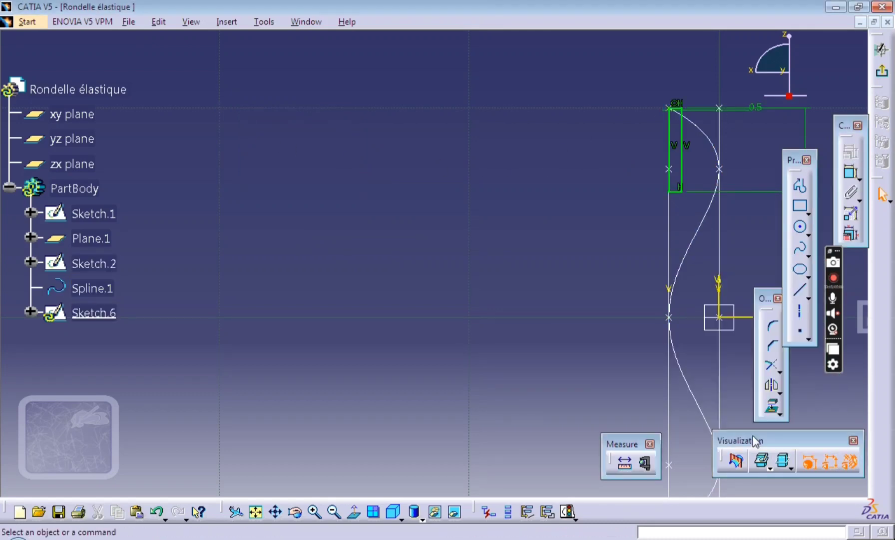
left_click(884, 75)
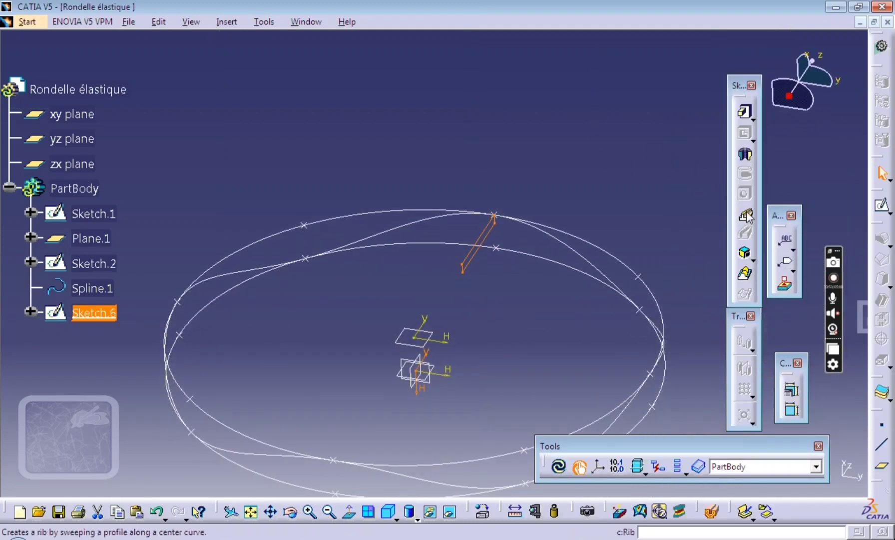
Create a rib by sweeping the rectangle profile along the closed spline, keeping the profile angle
left_click(746, 218)
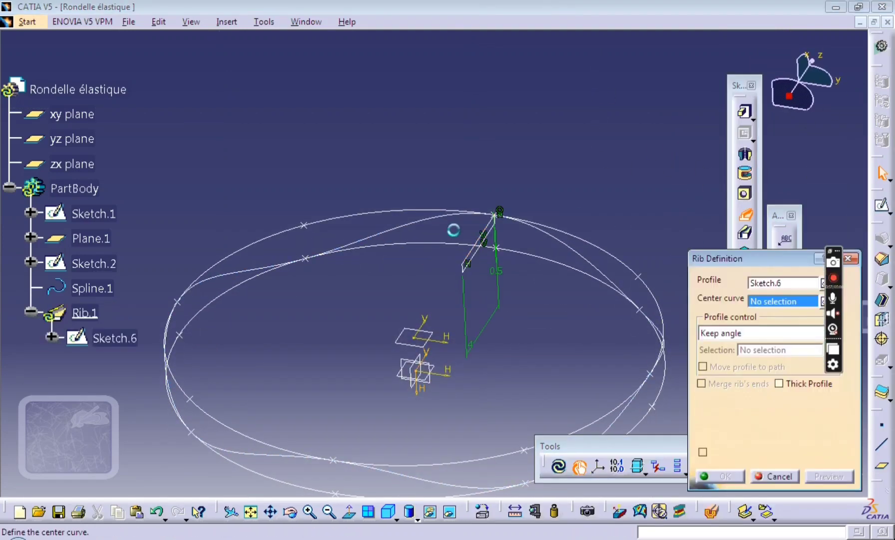
left_click(425, 227)
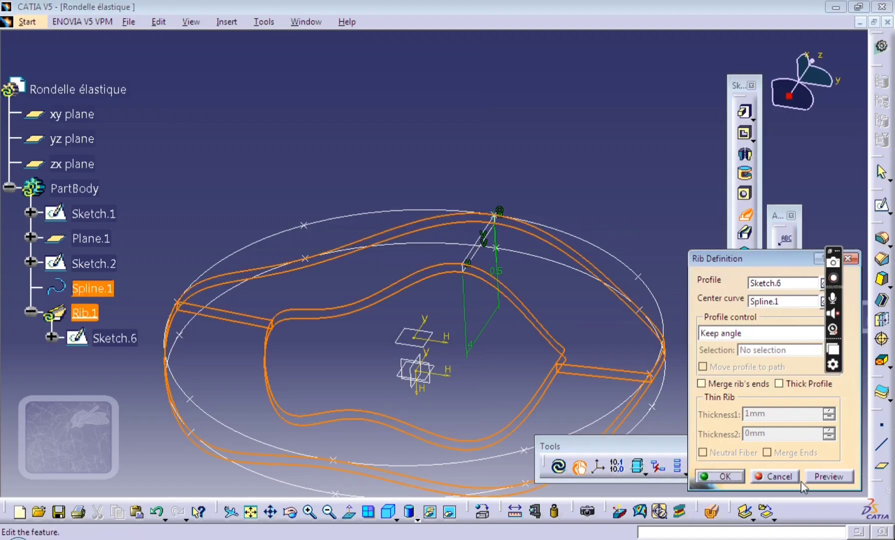
left_click(742, 475)
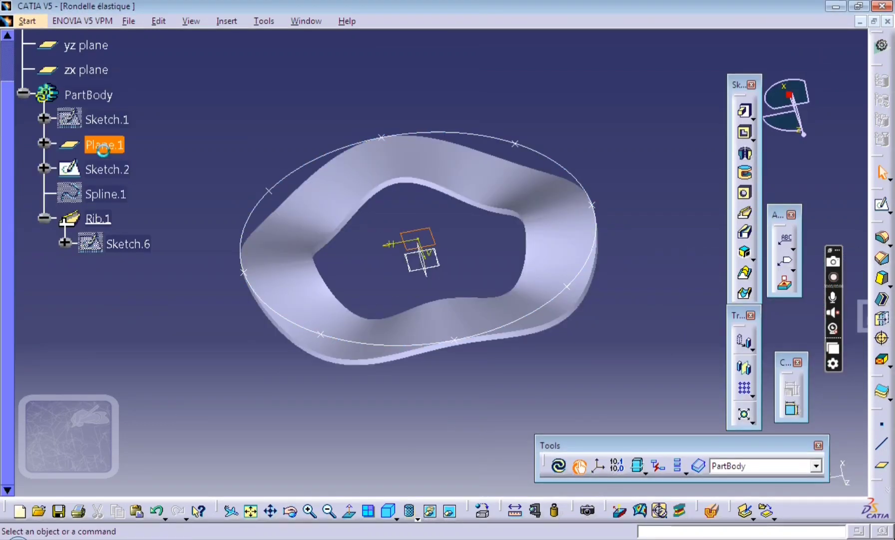
Hide Plane.1 and Sketch.2
right_click(106, 147)
left_click(151, 201)
right_click(107, 169)
left_click(150, 213)
Apply the Steel metal material to the washer
mouse_move(310, 379)
middle_mouse_down()
mouse_move(396, 459)
mouse_move(664, 304)
mouse_move(701, 316)
mouse_move(664, 303)
mouse_move(510, 332)
middle_mouse_up()
middle_click_drag(410, 440, 424, 406)
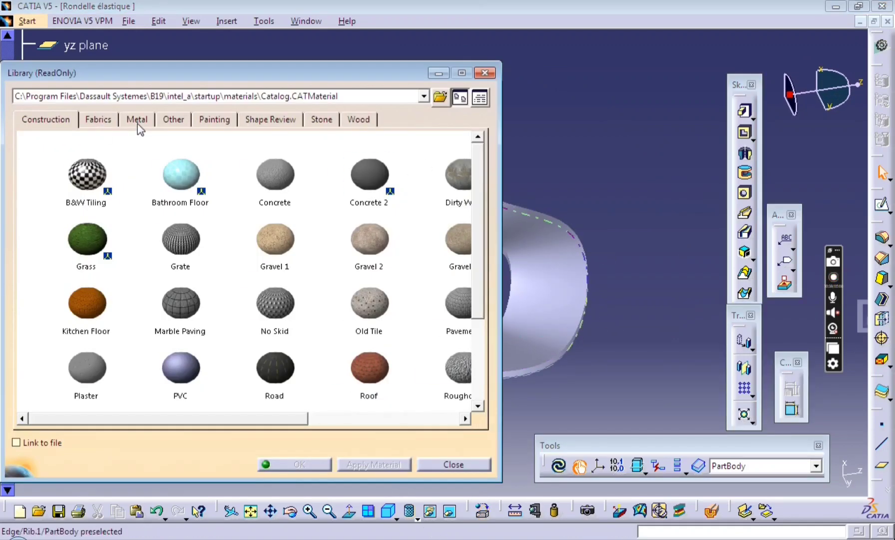
left_click(137, 122)
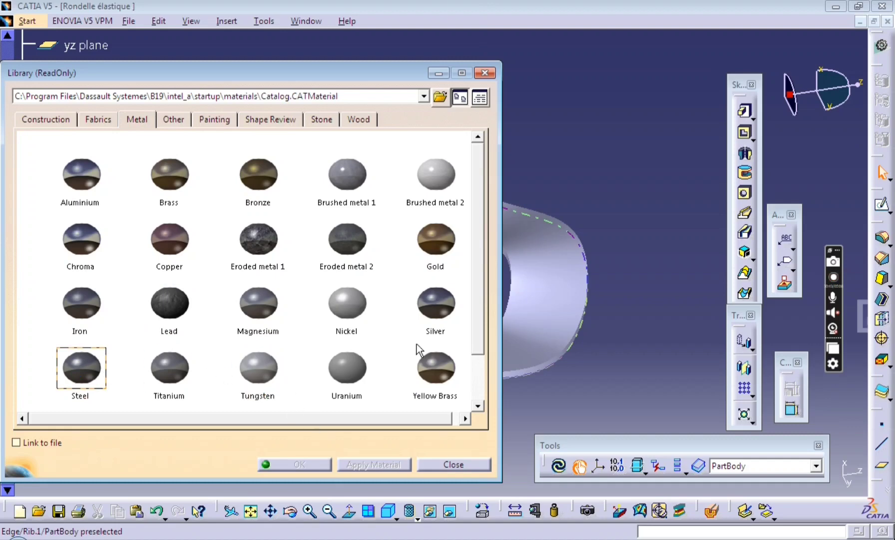
left_click(373, 376)
scroll(234, 332, "down", 3)
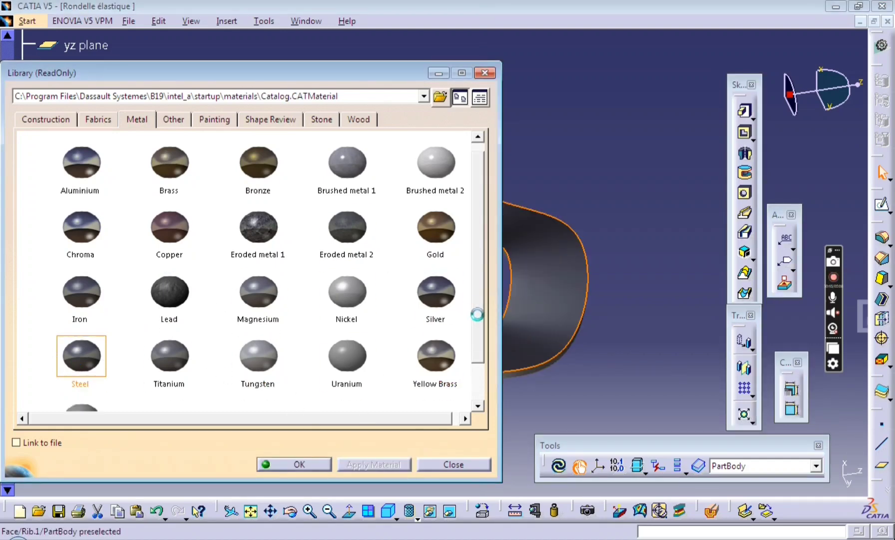
Apply the DS Light Blue painting material to the washer and close the material library
left_click(214, 119)
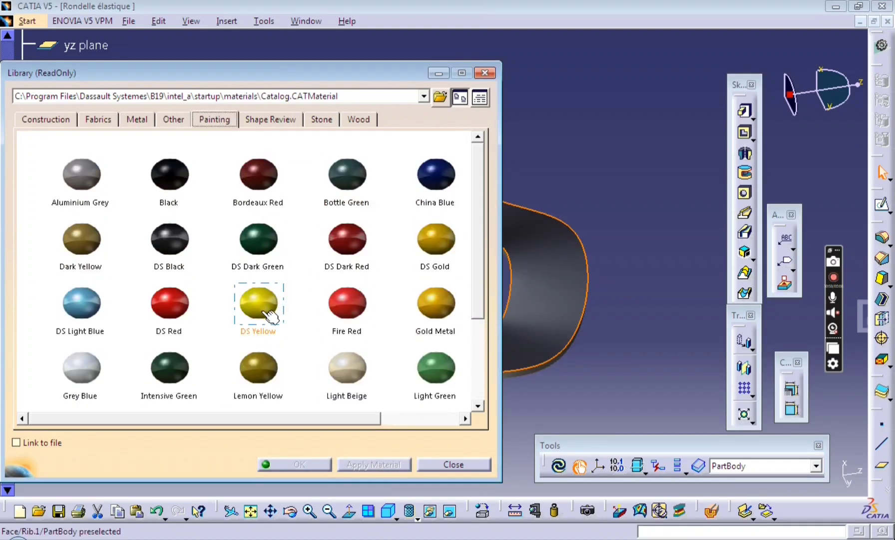
left_click(82, 314)
left_click(351, 465)
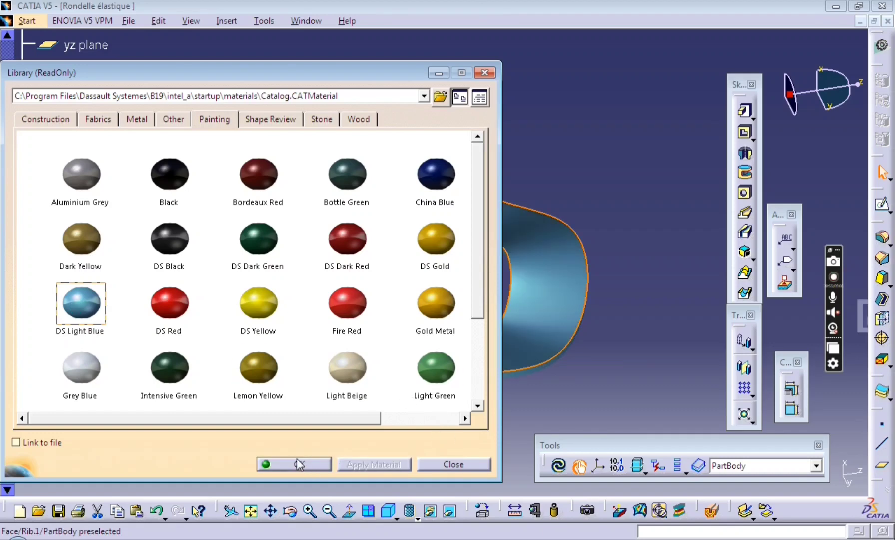
left_click(294, 464)
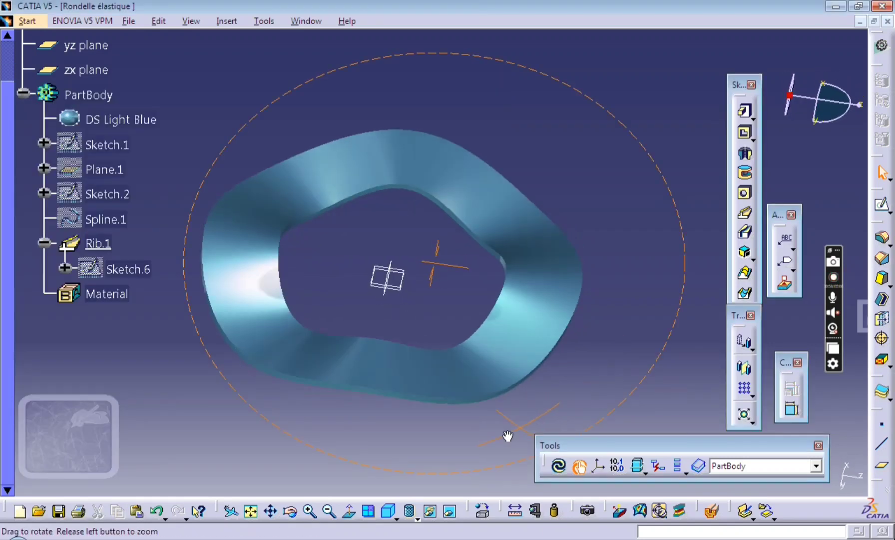